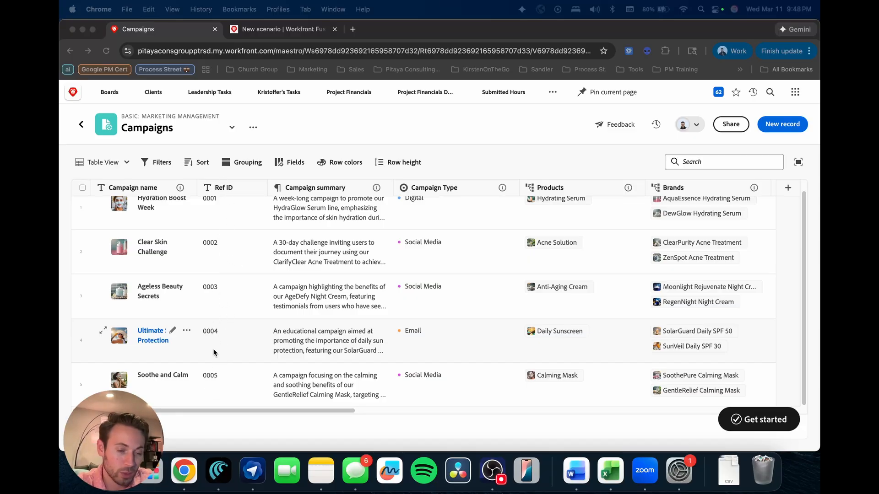
pyautogui.scroll(1, 235, 222)
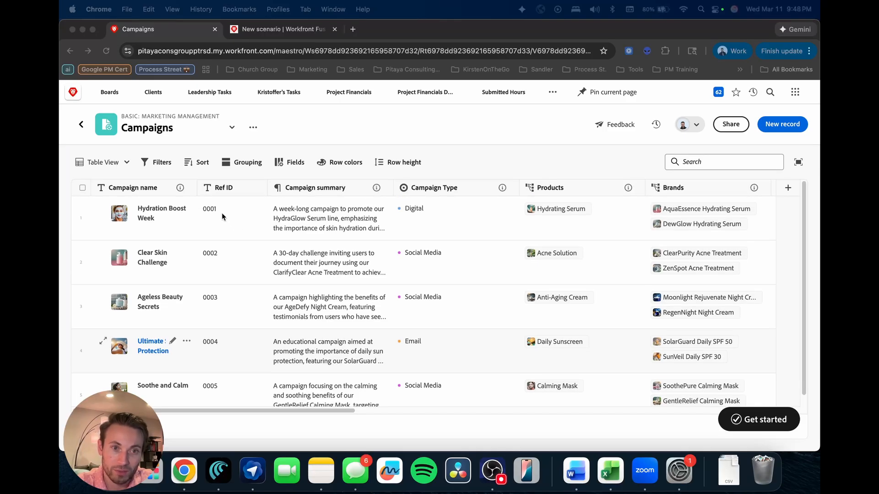
pyautogui.scroll(-1, 224, 238)
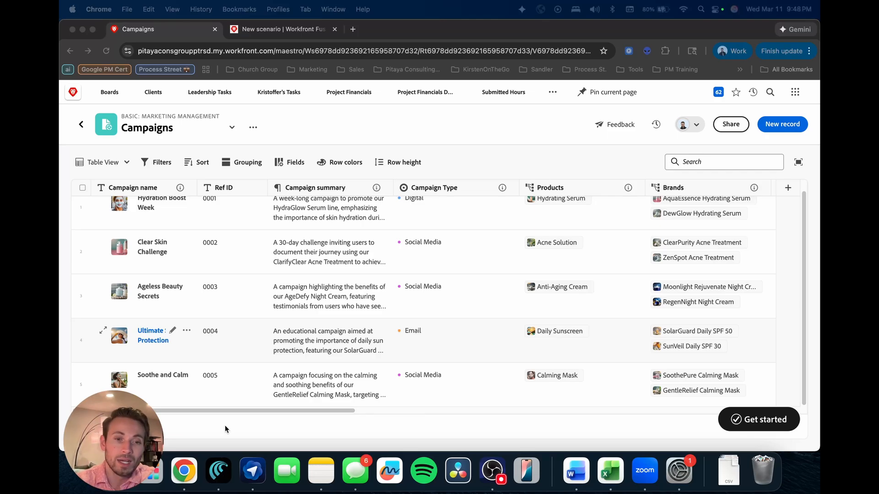
# - Switch to the new Workfront Fusion scenario and add the Workfront Planning Watch Events trigger as its first module
pyautogui.click(270, 29)
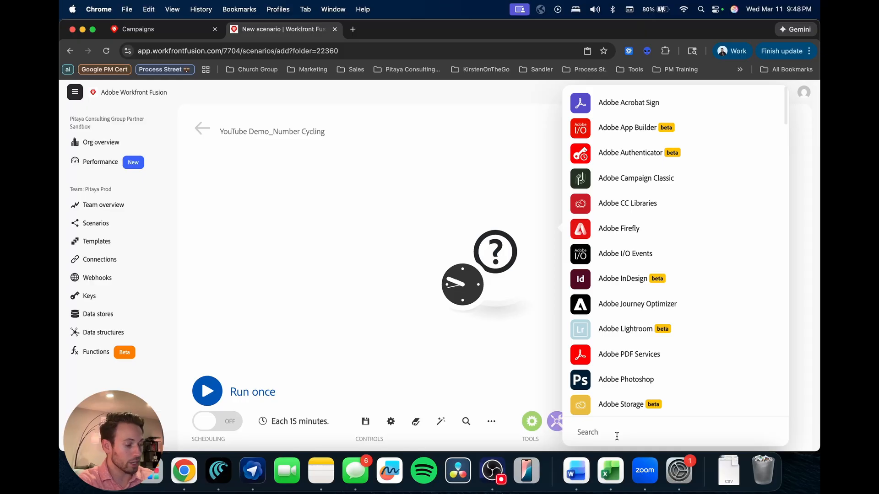
pyautogui.write('plann')
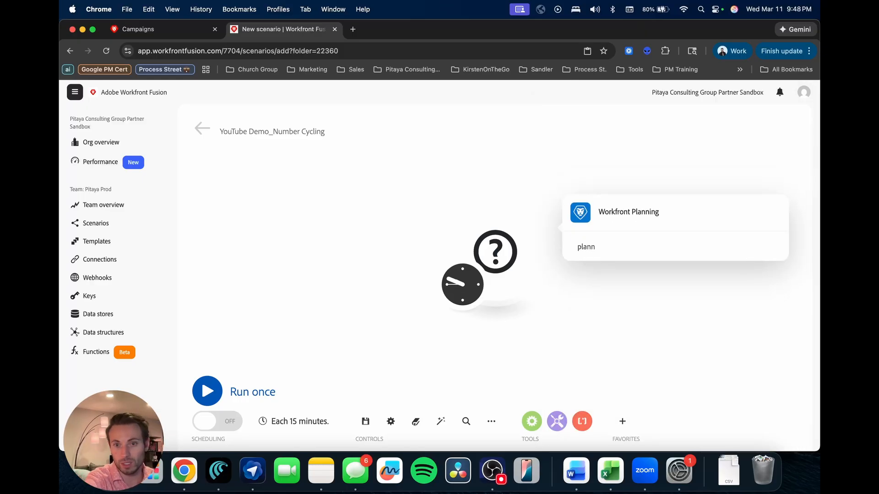
pyautogui.click(598, 215)
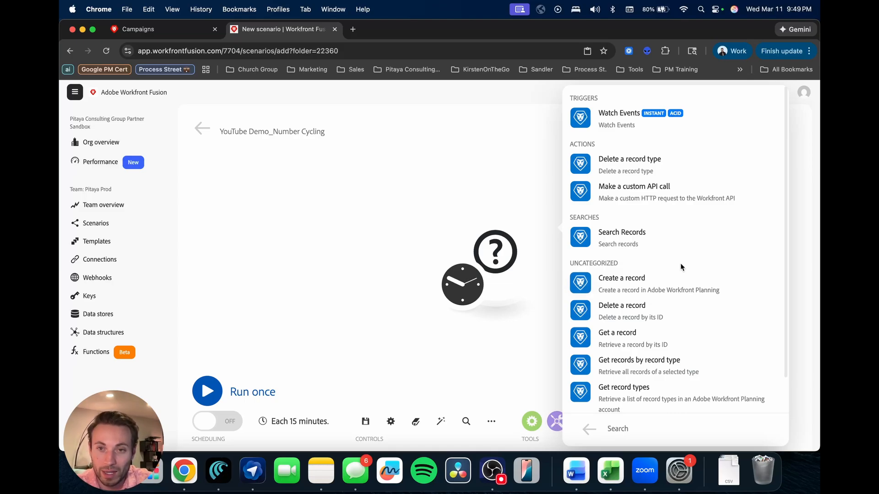
pyautogui.scroll(-2, 681, 262)
pyautogui.scroll(2, 682, 262)
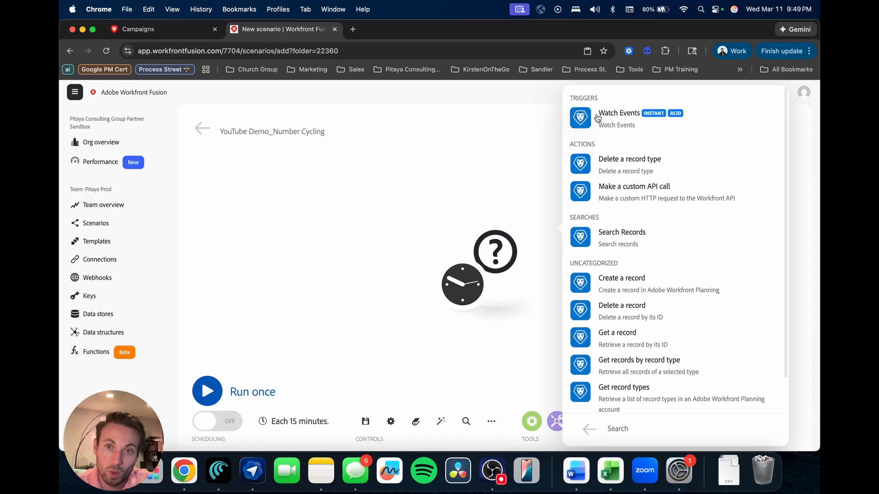
pyautogui.click(582, 123)
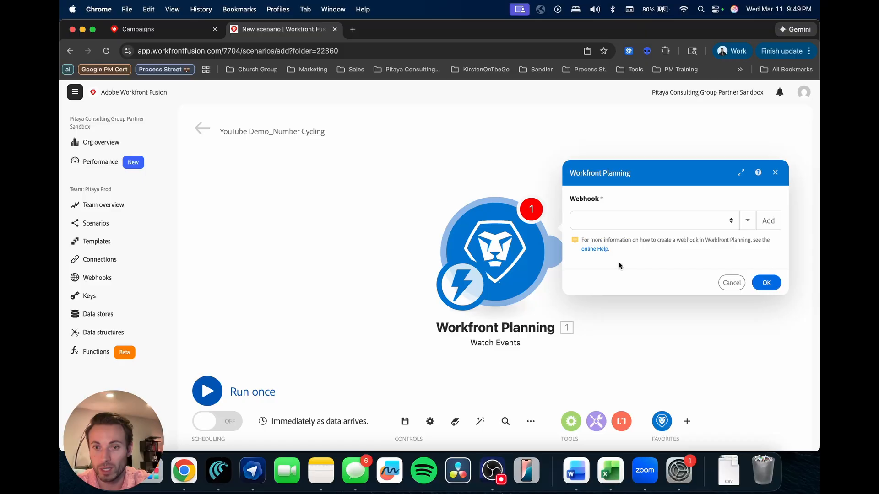
# - Start a new webhook for the Watch Events module and name it "wh:YouTube RefID Demo"
pyautogui.click(768, 221)
pyautogui.tripleClick(445, 156)
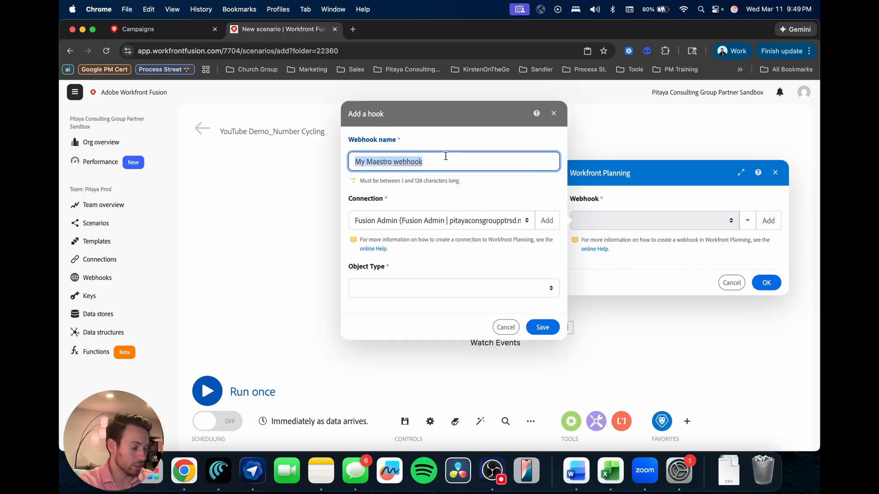
pyautogui.write('wh:')
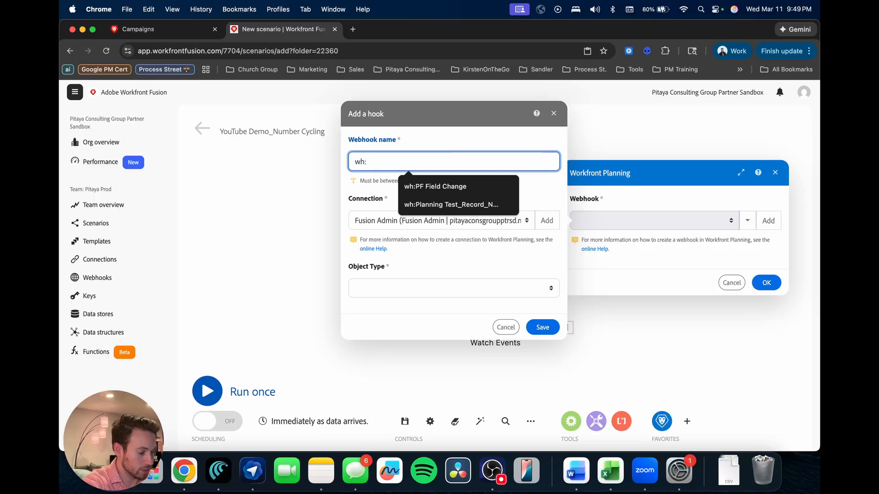
pyautogui.write('YouTube R')
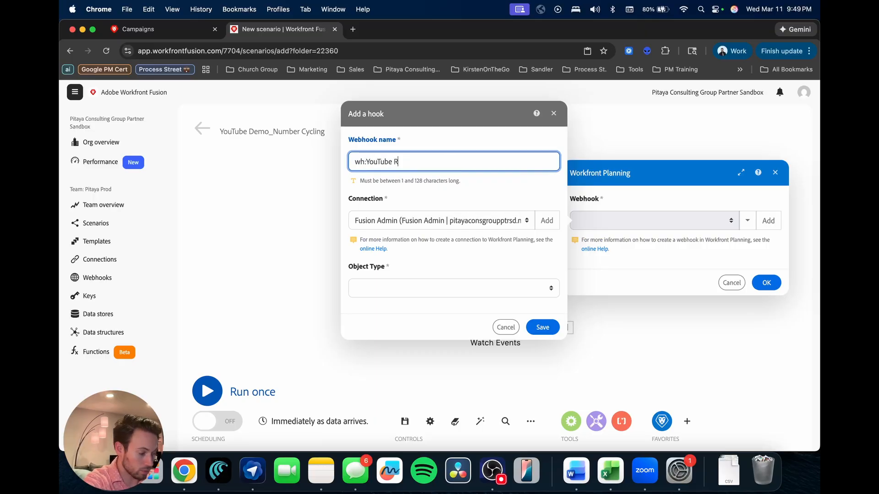
pyautogui.write('efID')
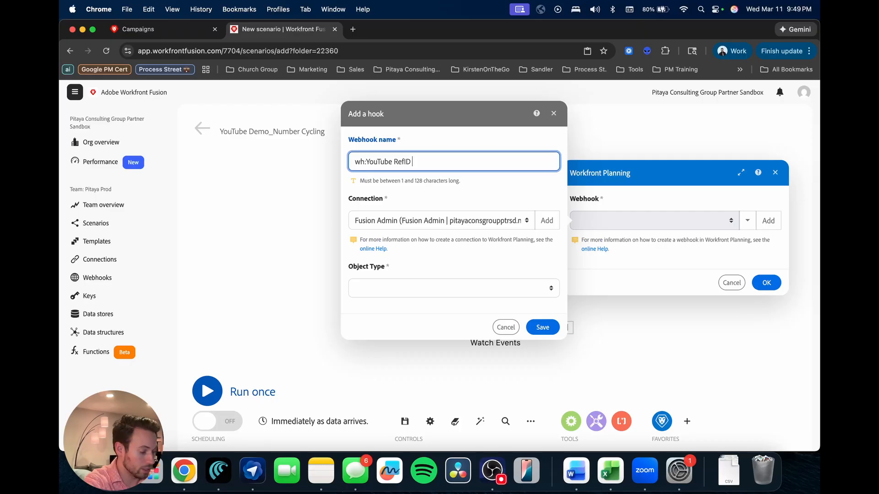
pyautogui.write(' Demo')
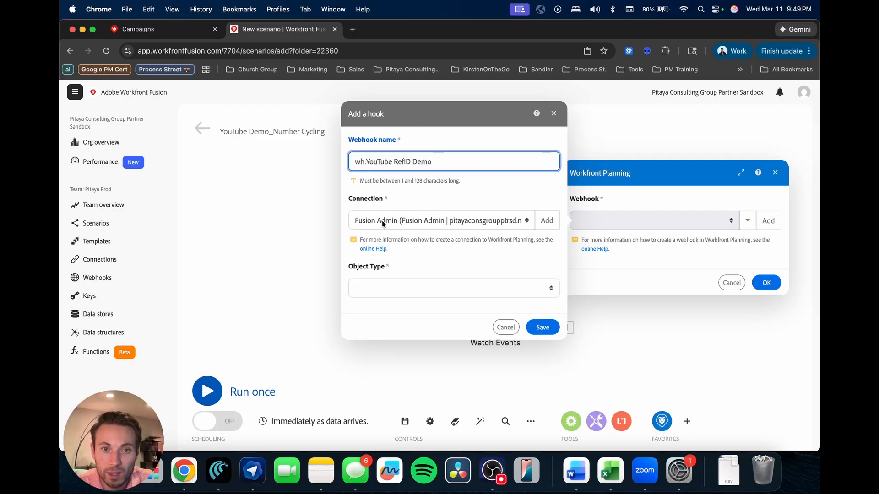
# - Set the webhook's object type to Record and its objects to watch to New record only
pyautogui.click(403, 291)
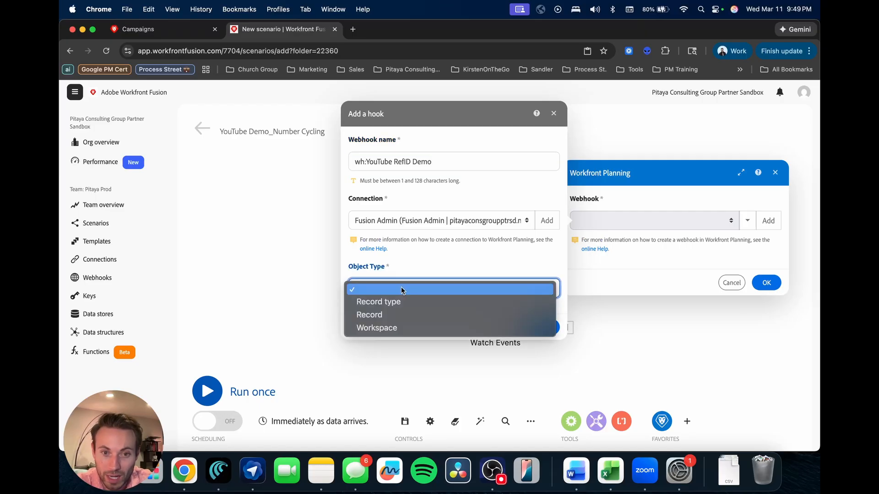
pyautogui.click(388, 316)
pyautogui.click(177, 29)
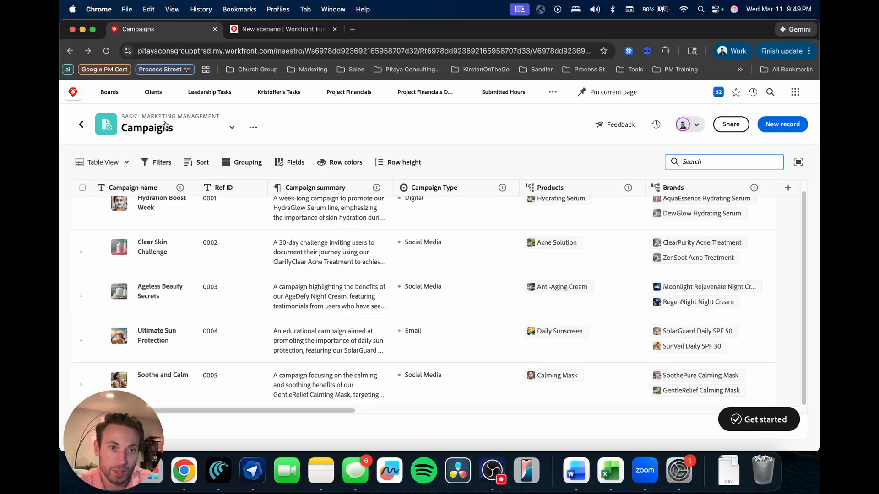
pyautogui.hotkey('ctrl', 'Tab')
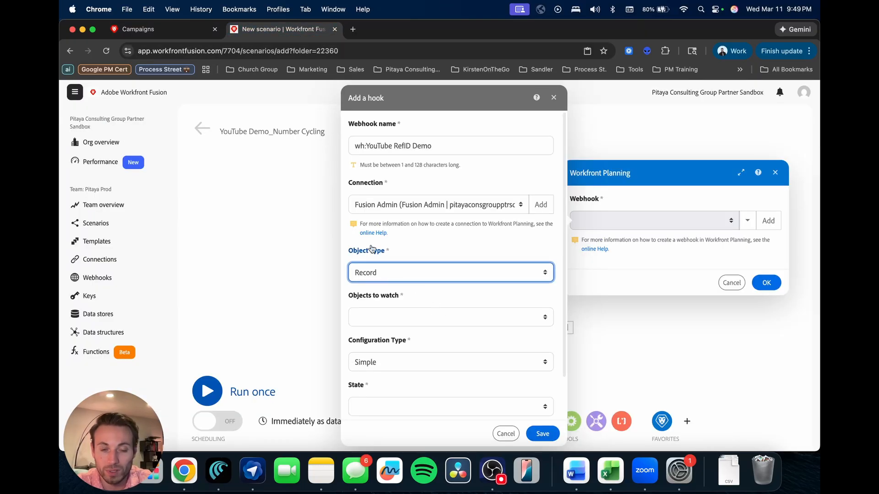
pyautogui.click(386, 318)
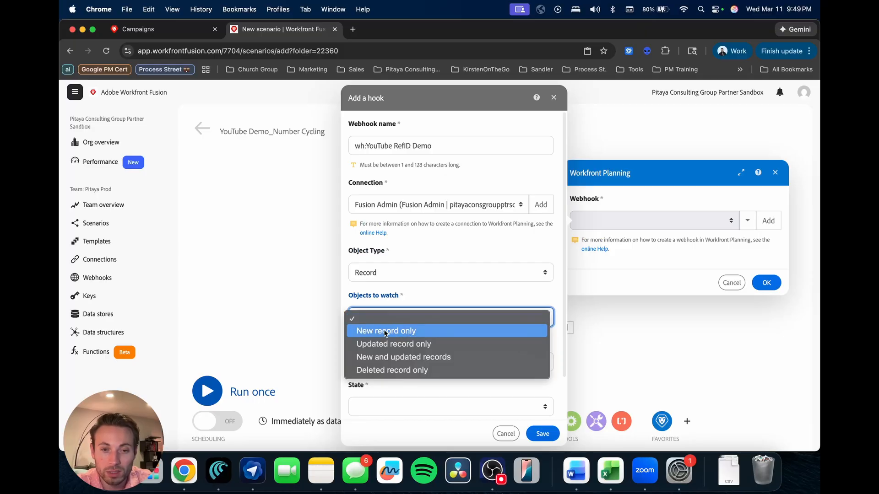
pyautogui.click(405, 331)
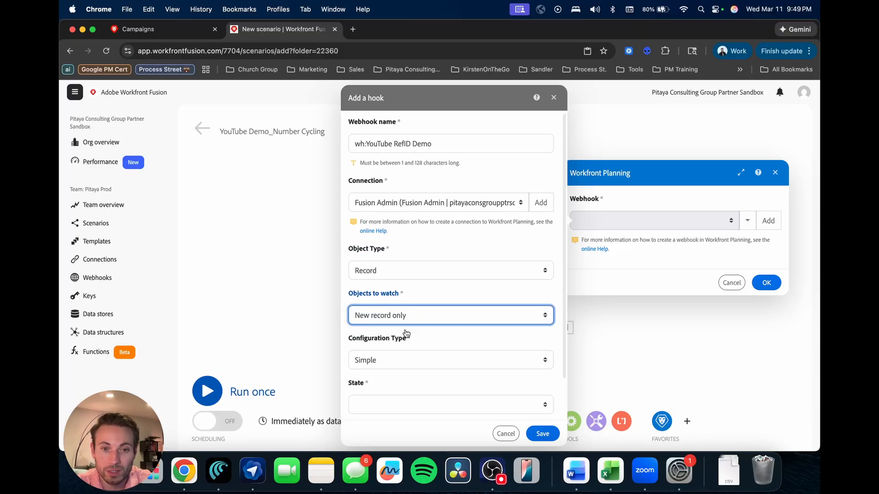
# - Set the webhook's state to New state, leaving the configuration type as Simple
pyautogui.scroll(-2, 407, 334)
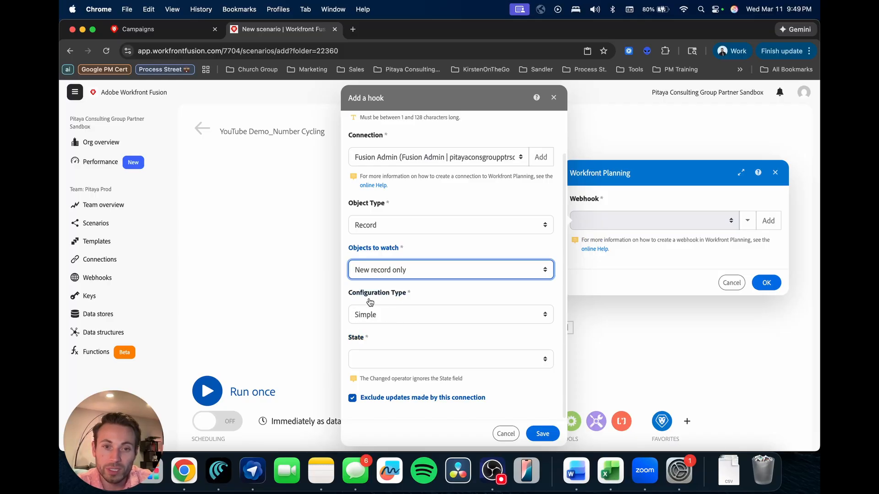
pyautogui.click(389, 357)
pyautogui.click(391, 372)
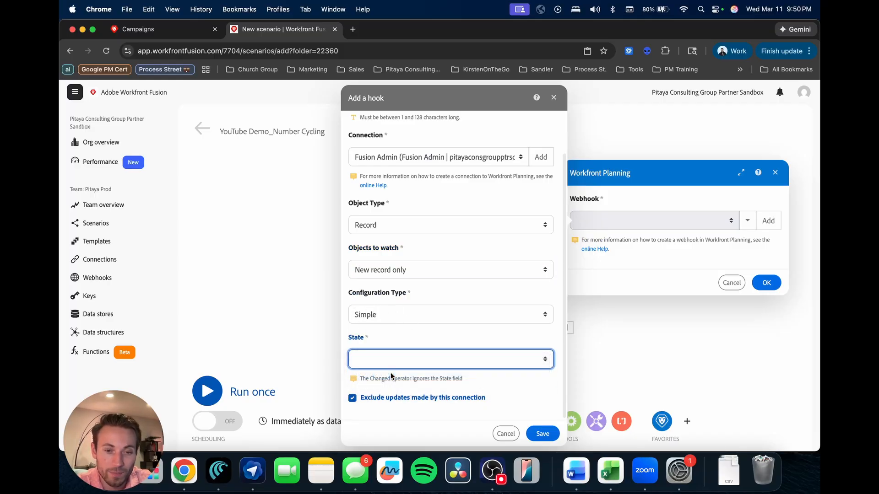
pyautogui.scroll(-2, 391, 377)
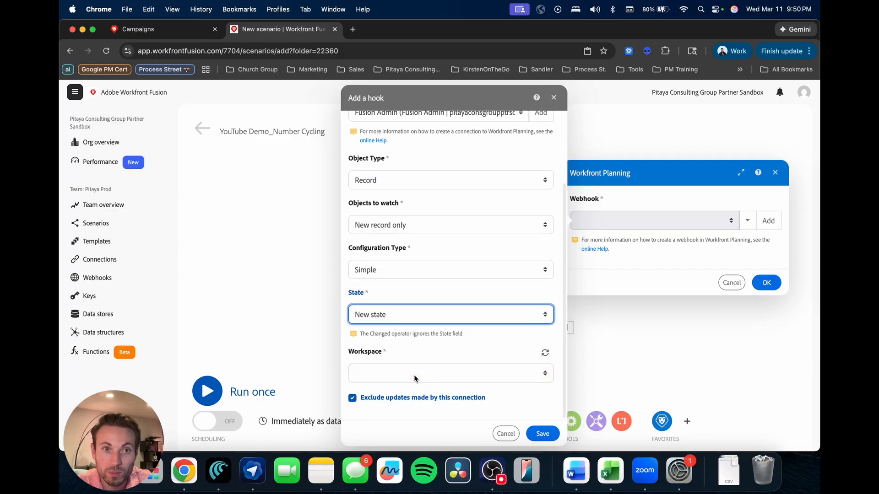
# - Check the Campaigns page's workspace, and set the webhook's workspace to Basic: Marketing Management and record type to Campaigns
pyautogui.click(137, 29)
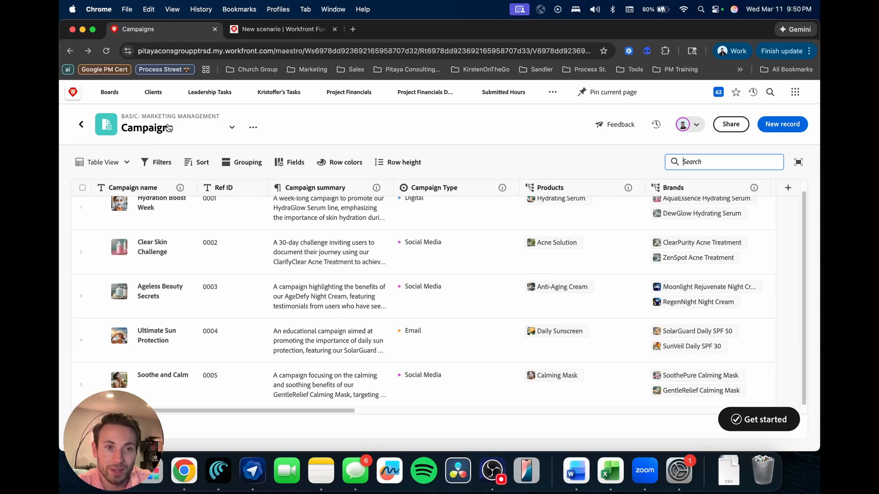
pyautogui.click(269, 31)
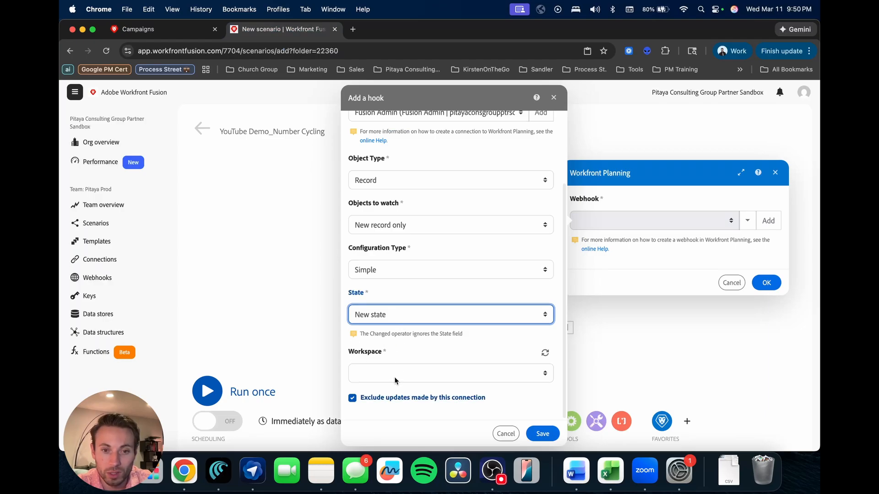
pyautogui.click(397, 378)
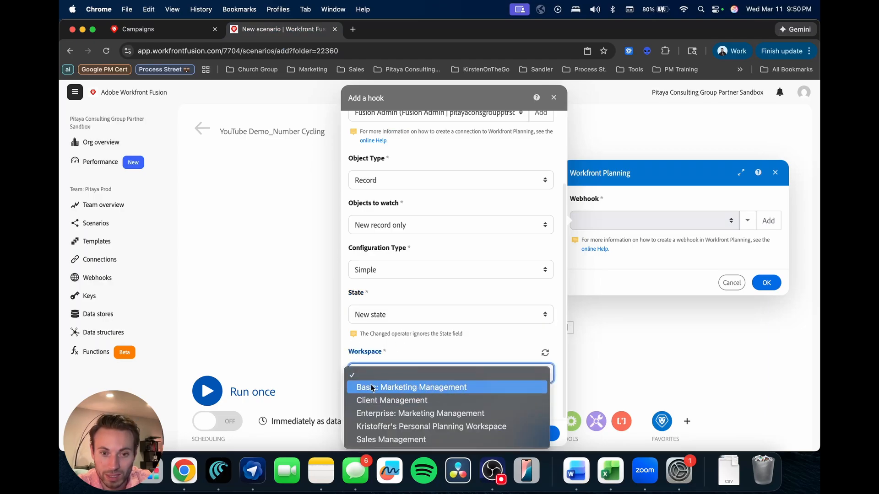
pyautogui.click(422, 388)
pyautogui.scroll(-2, 369, 396)
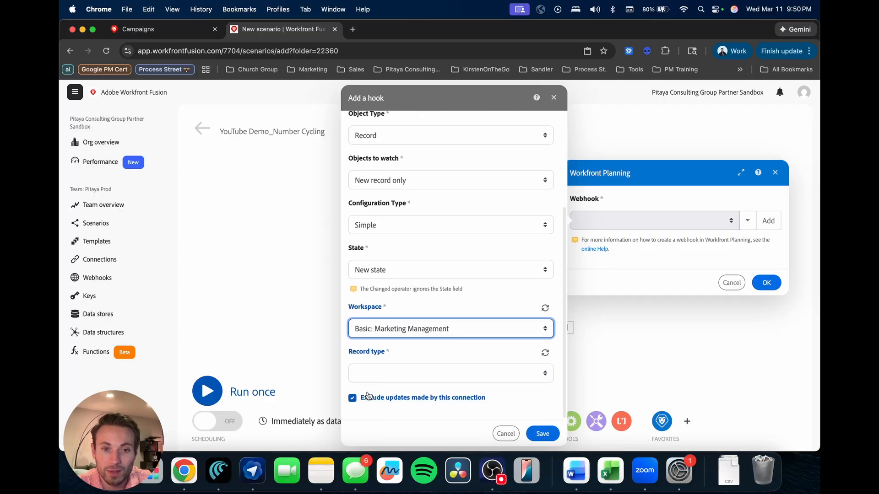
pyautogui.click(403, 376)
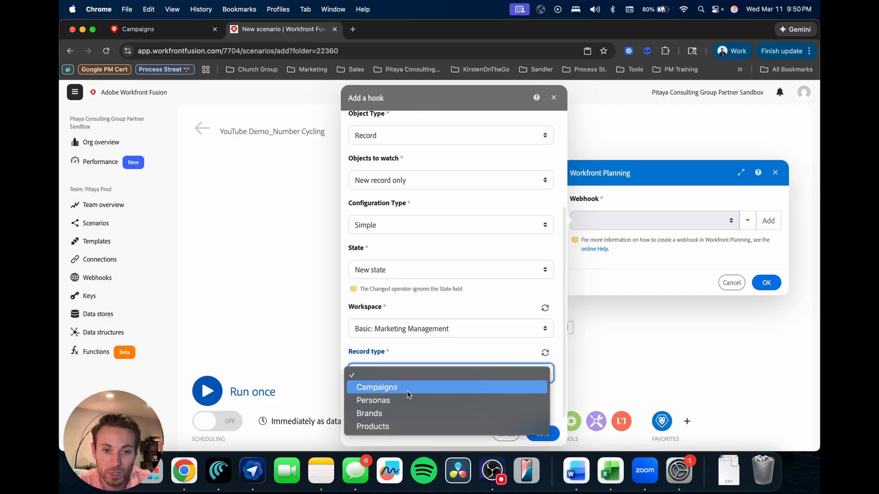
pyautogui.click(409, 393)
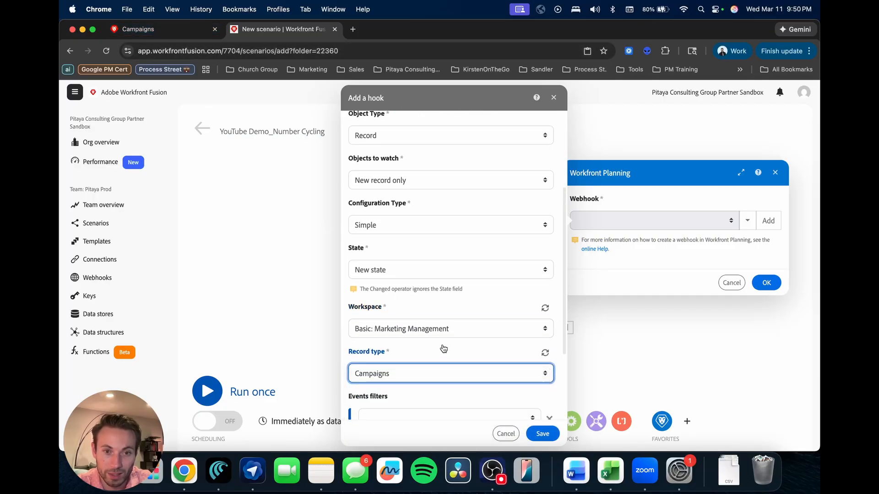
# - Examine which record types the Basic: Marketing Management workspace holds in Workfront Planning, and reopen Campaigns
pyautogui.click(174, 30)
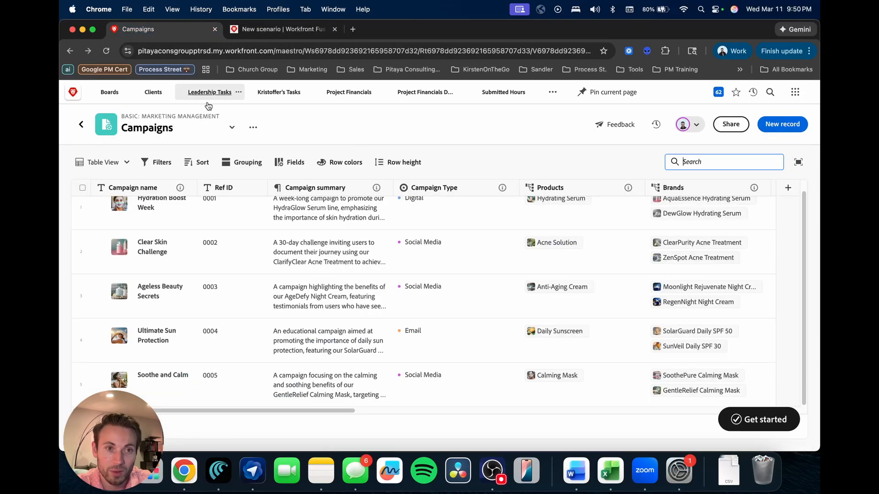
pyautogui.moveTo(222, 114)
pyautogui.mouseDown()
pyautogui.moveTo(124, 116)
pyautogui.moveTo(216, 114)
pyautogui.mouseUp()
pyautogui.click(163, 117)
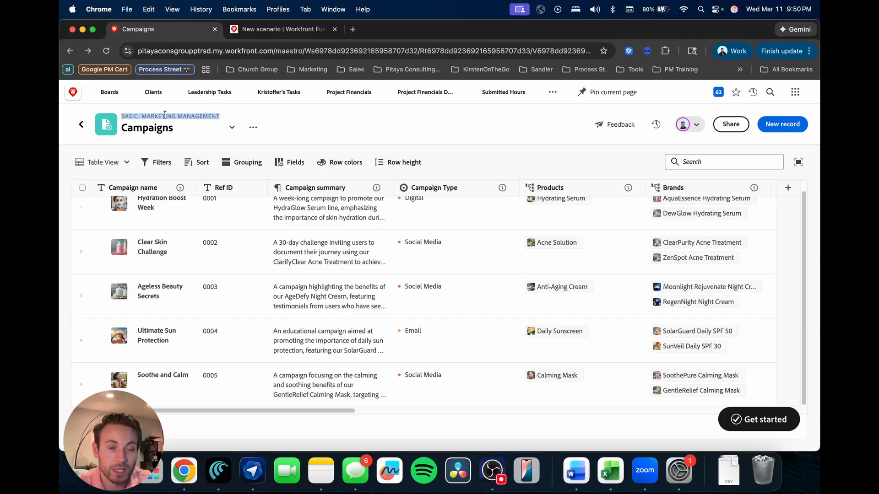
pyautogui.click(84, 126)
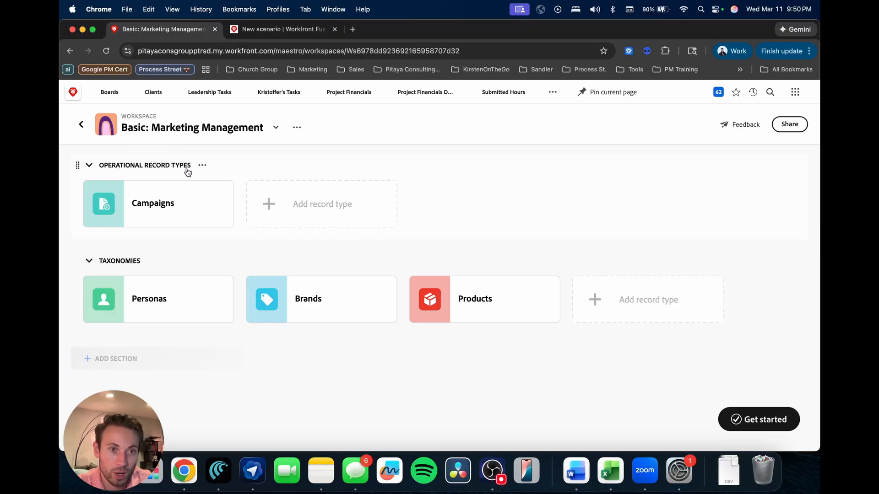
pyautogui.click(129, 210)
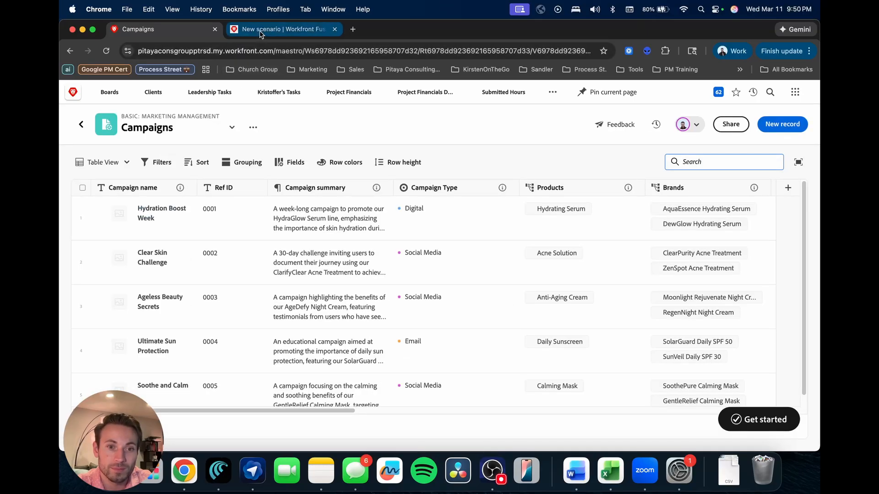
# - Back in the Fusion scenario, remove the empty event filter rule from the webhook and save the webhook
pyautogui.click(277, 29)
pyautogui.scroll(-3, 424, 362)
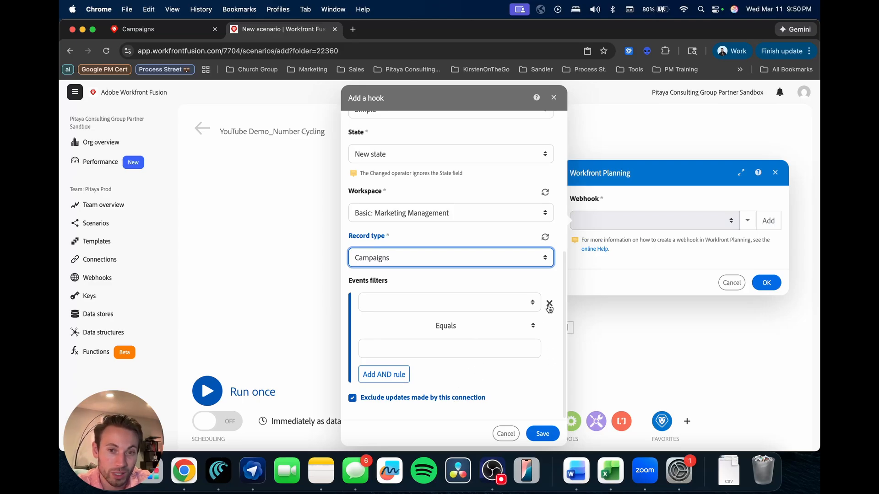
pyautogui.click(448, 304)
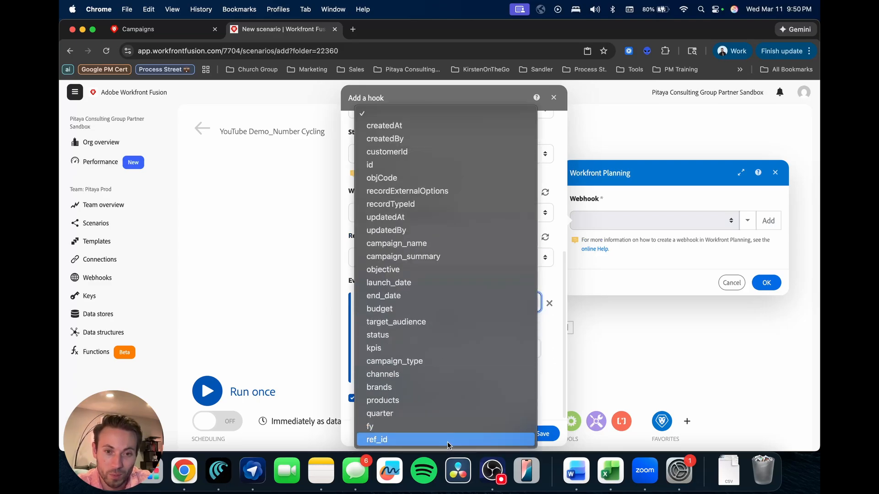
pyautogui.click(549, 332)
pyautogui.click(550, 303)
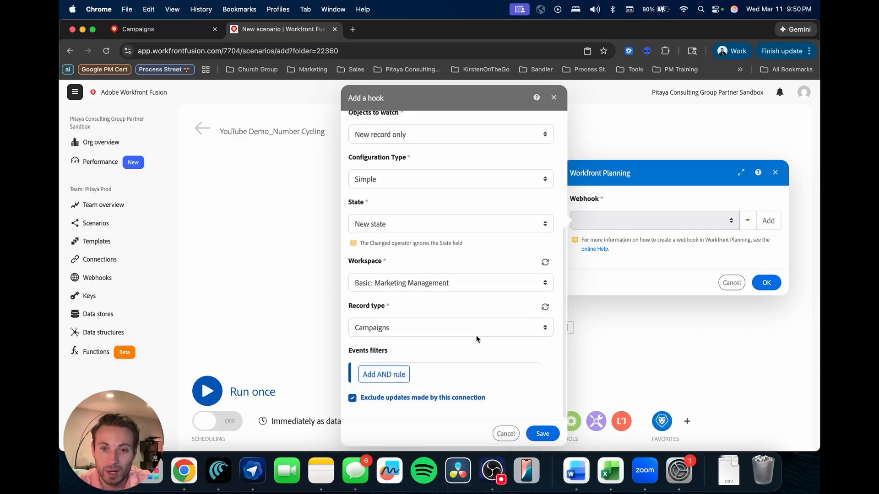
pyautogui.scroll(5, 506, 374)
pyautogui.scroll(-5, 512, 378)
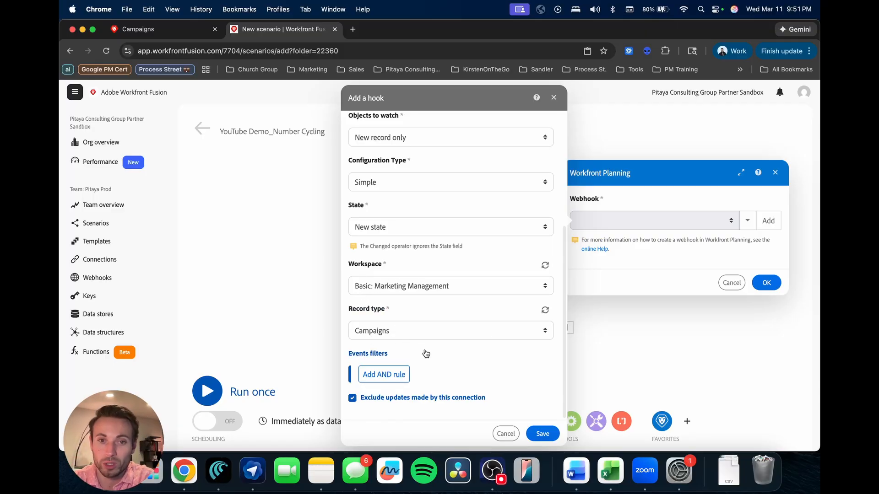
pyautogui.click(541, 434)
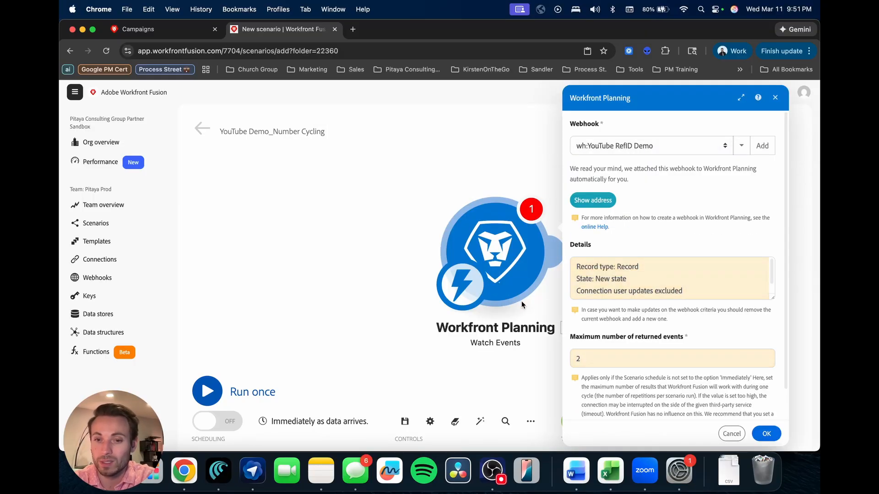
# - Confirm the Watch Events module's webhook settings and run the scenario once
pyautogui.click(766, 434)
pyautogui.moveTo(620, 309); pyautogui.dragTo(581, 308)
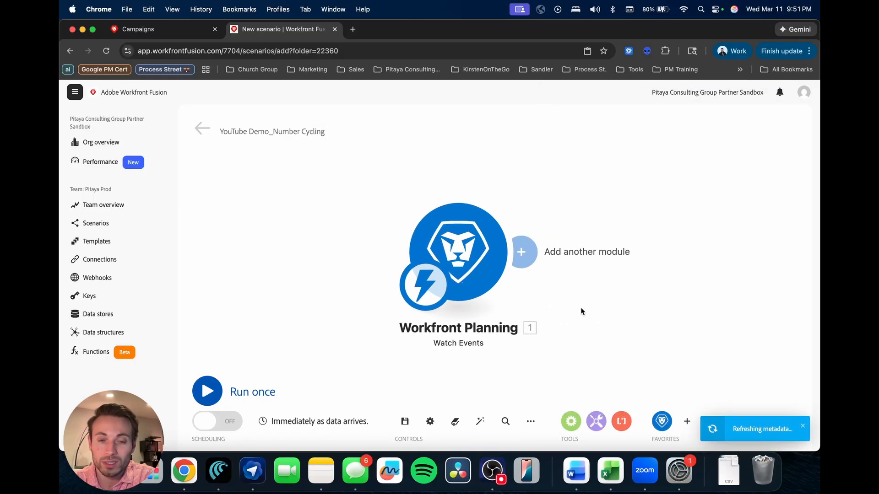
pyautogui.click(206, 390)
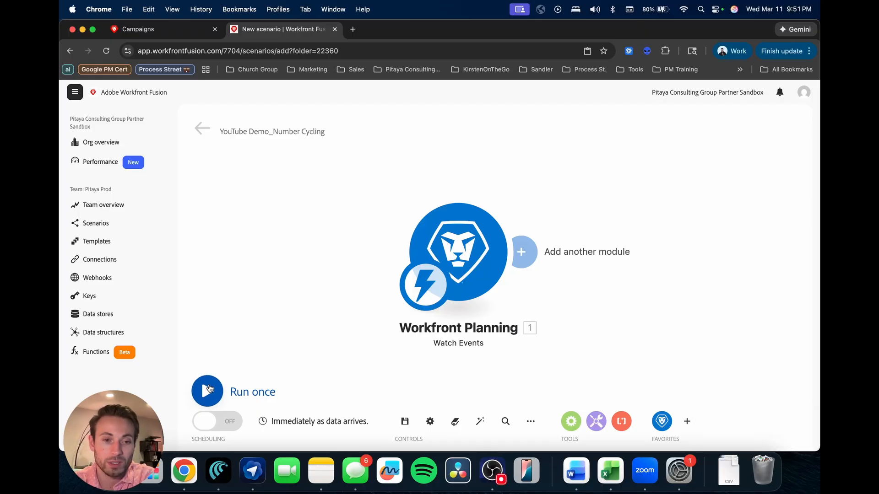
# - On the Workfront Planning Campaigns page, add a new campaign record named TEST below Soothe and Calm
pyautogui.click(138, 29)
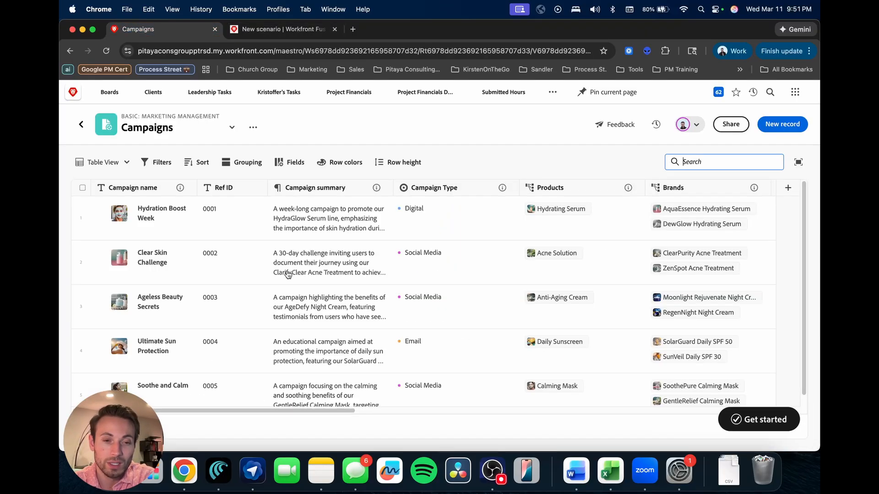
pyautogui.click(165, 421)
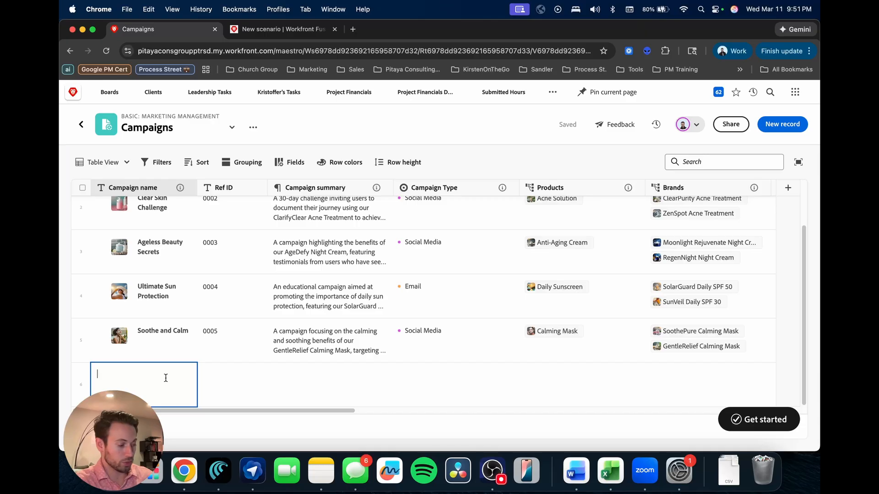
pyautogui.press('Return')
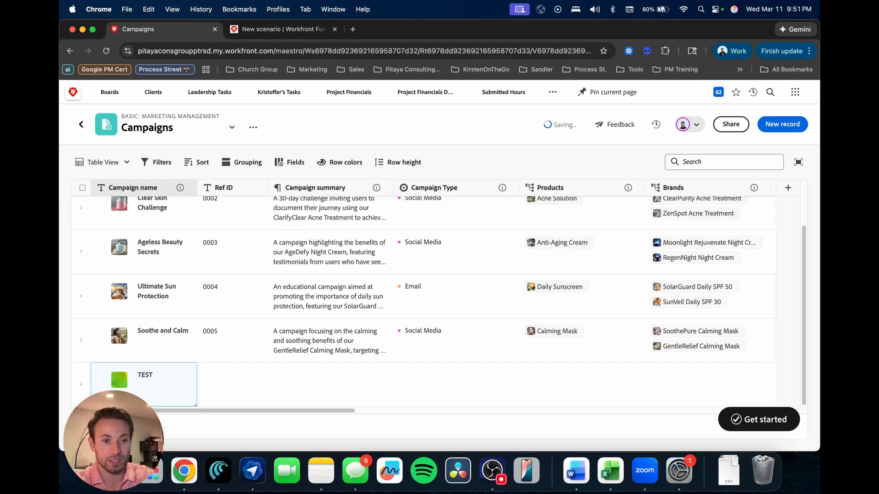
# - Back in the Fusion scenario, inspect the Watch Events output bundle, expanding New State, Data and the Products, Brands and Target Audience connections
pyautogui.click(266, 32)
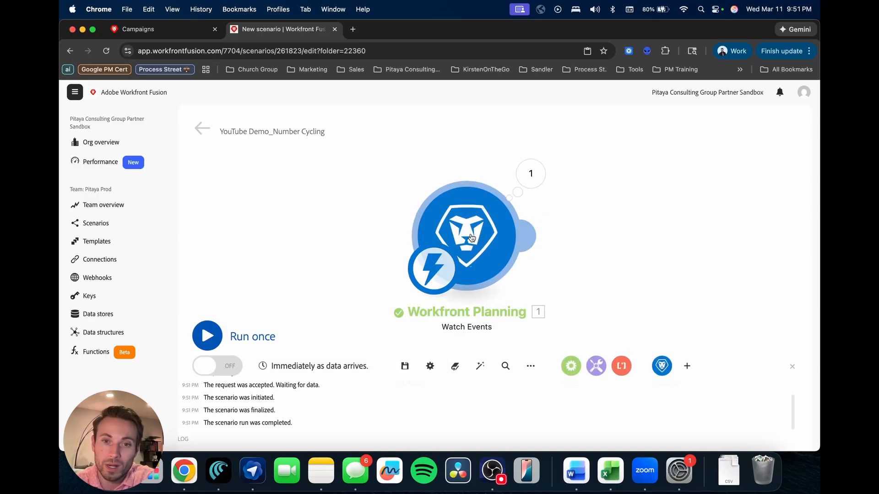
pyautogui.scroll(-1, 578, 264)
pyautogui.moveTo(587, 262); pyautogui.dragTo(545, 254)
pyautogui.click(492, 170)
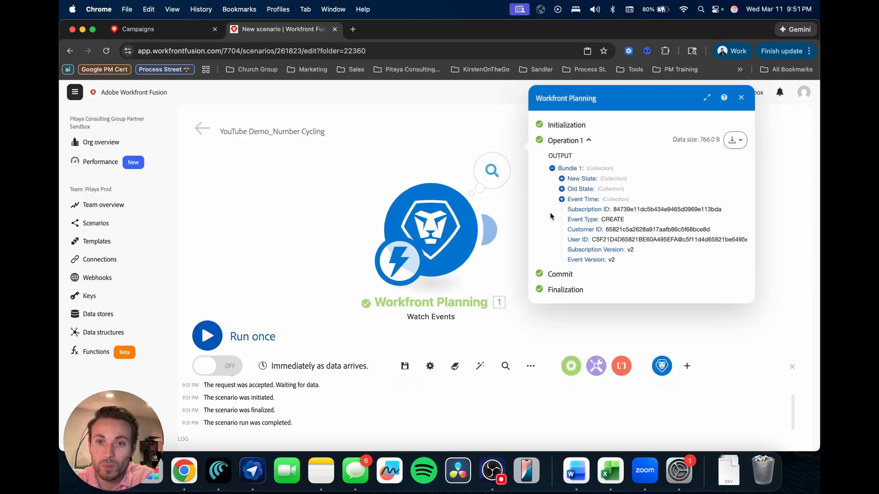
pyautogui.click(578, 180)
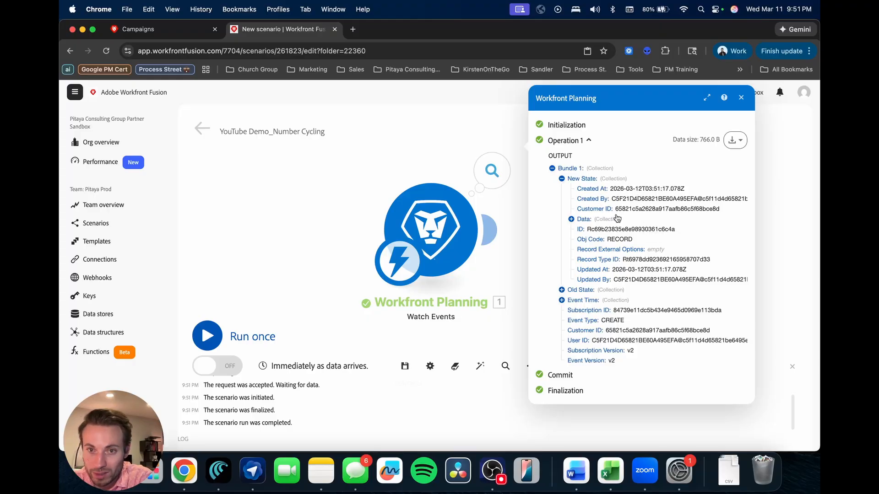
pyautogui.click(584, 220)
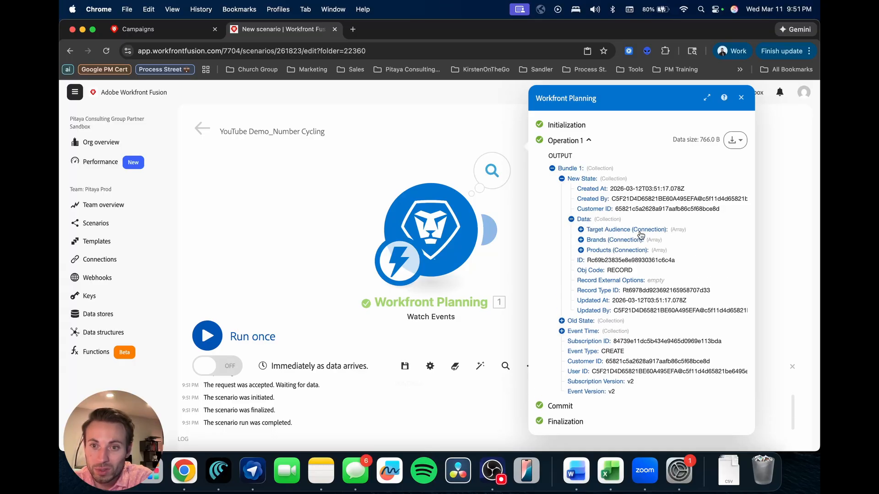
pyautogui.click(607, 252)
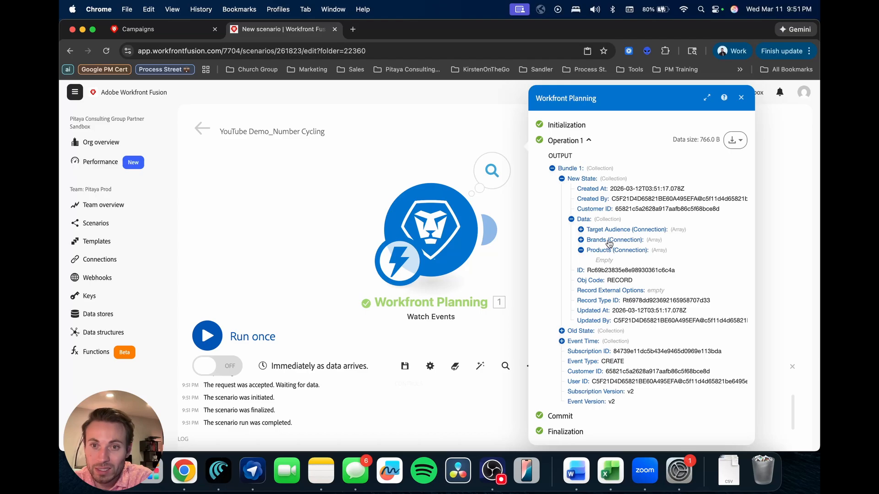
pyautogui.click(609, 242)
pyautogui.click(608, 231)
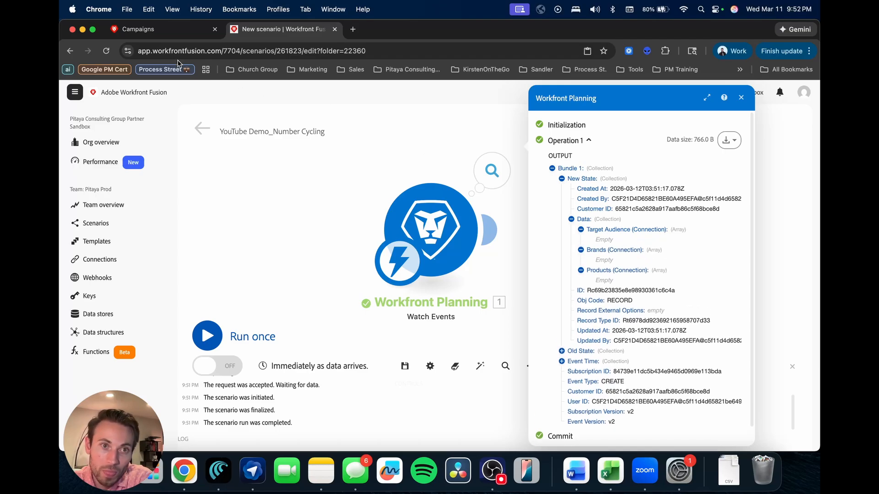
# - Compare the output bundle with the TEST record's fields on the Campaigns page, and close the module output in Fusion
pyautogui.click(174, 29)
pyautogui.hscroll(15, 287, 406)
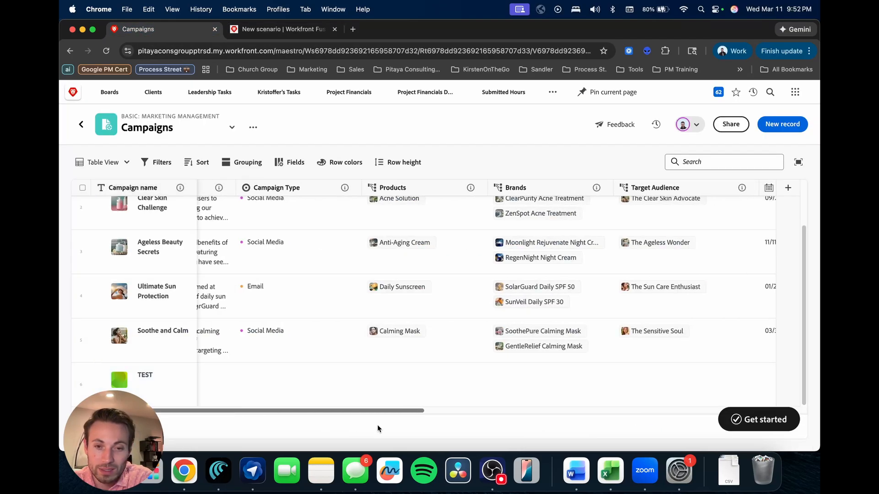
pyautogui.hscroll(-15, 326, 423)
pyautogui.hscroll(-5, 326, 422)
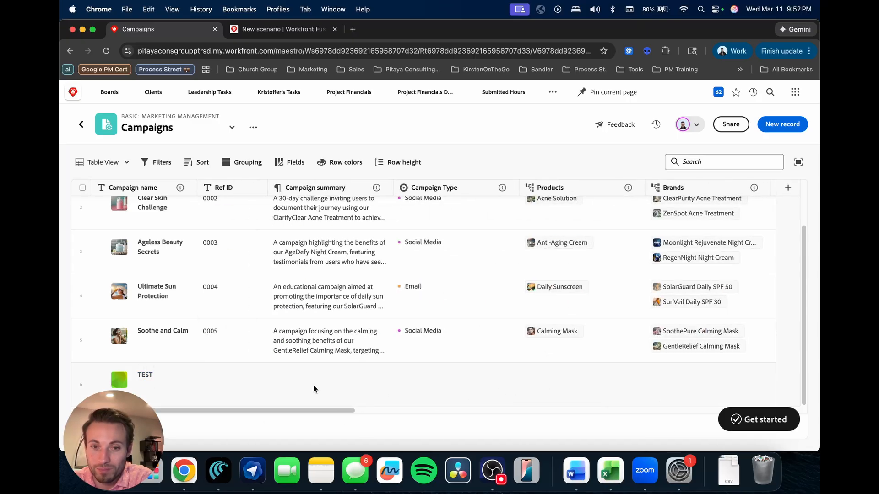
pyautogui.click(253, 29)
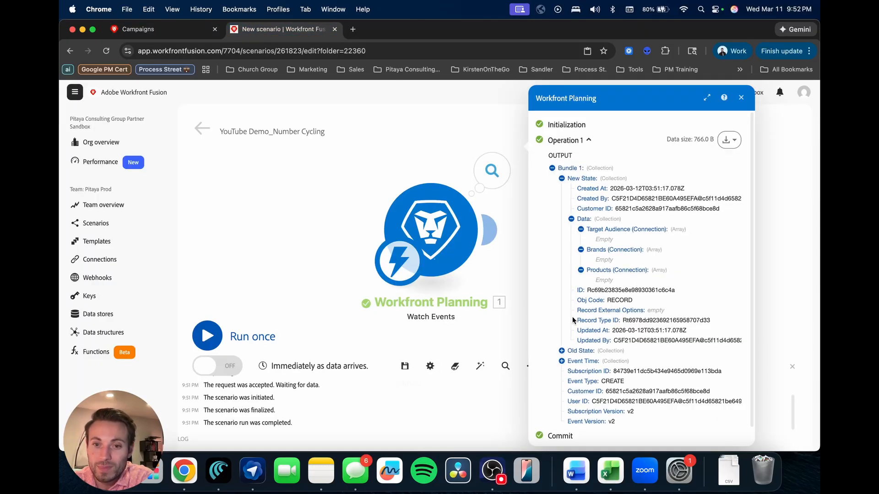
pyautogui.scroll(-1, 621, 307)
pyautogui.scroll(1, 621, 307)
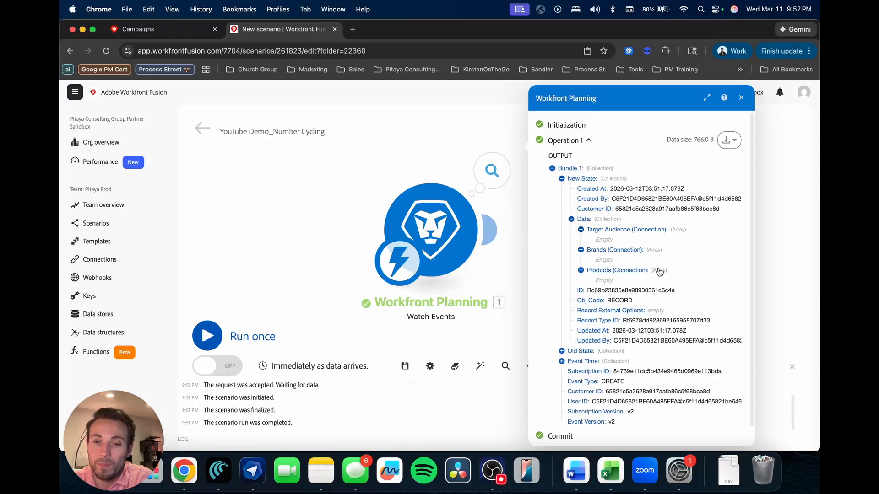
pyautogui.click(741, 97)
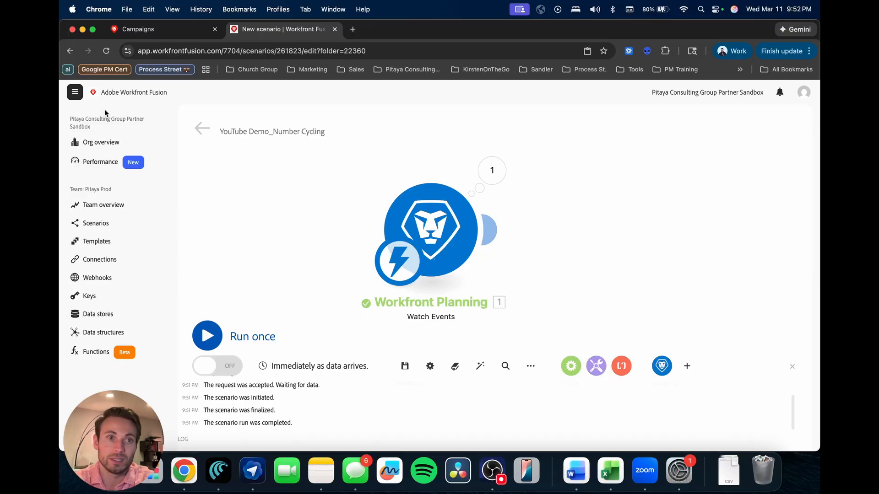
# - Delete the TEST record from the Campaigns table in Workfront Planning
pyautogui.click(142, 29)
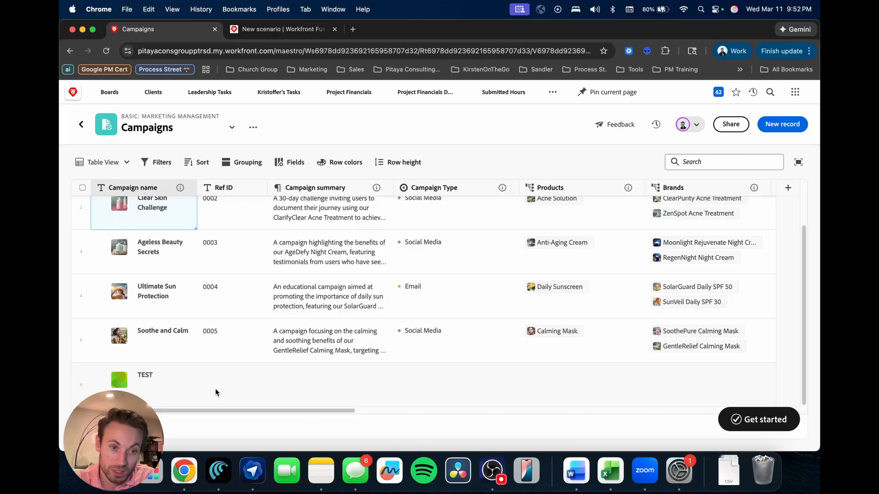
pyautogui.click(83, 385)
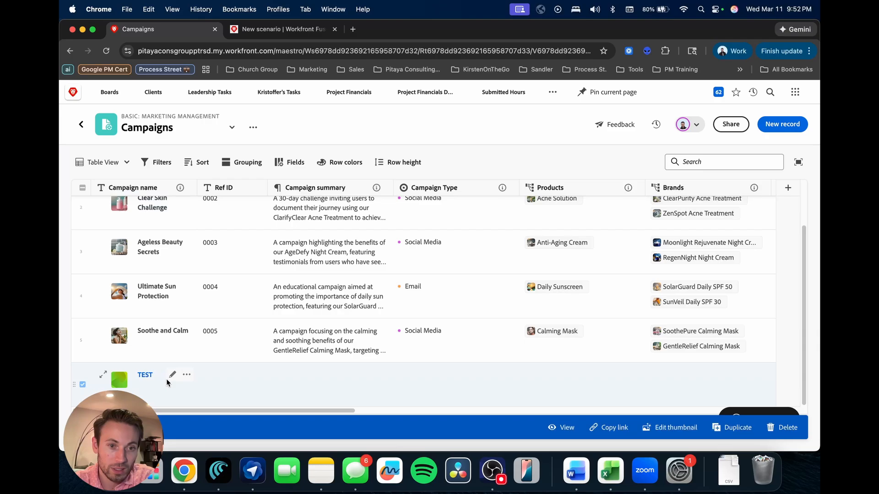
pyautogui.click(776, 428)
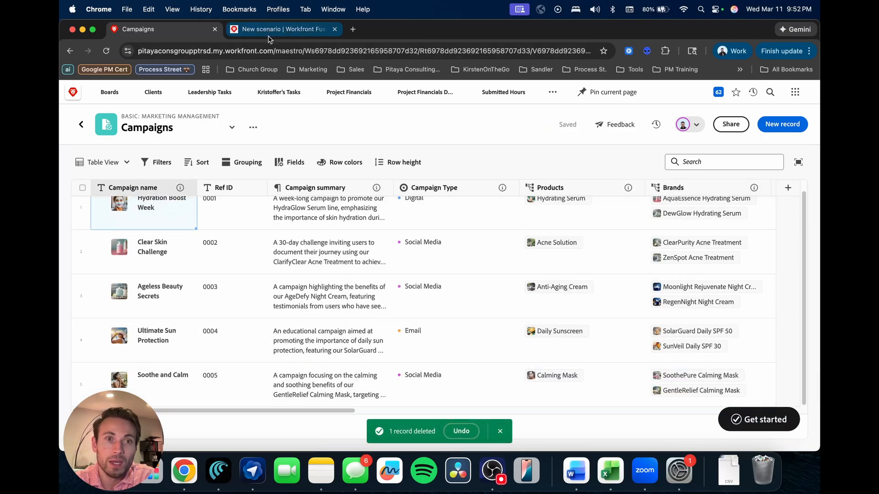
# - Duplicate the Fusion scenario's browser tab and open the team's data stores in the copy
pyautogui.click(284, 29)
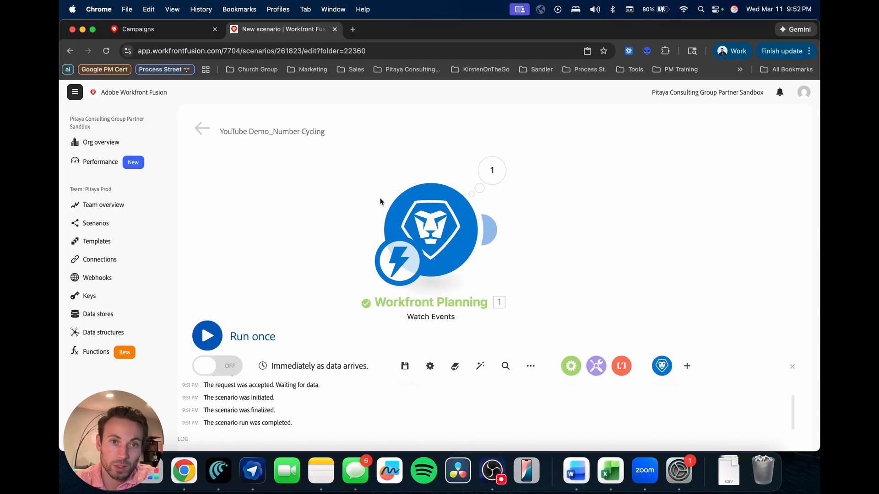
pyautogui.rightClick(273, 30)
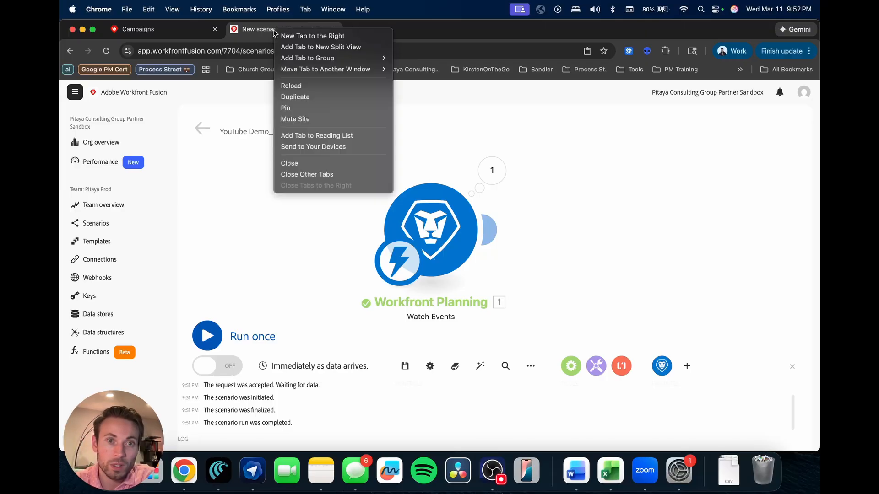
pyautogui.click(326, 95)
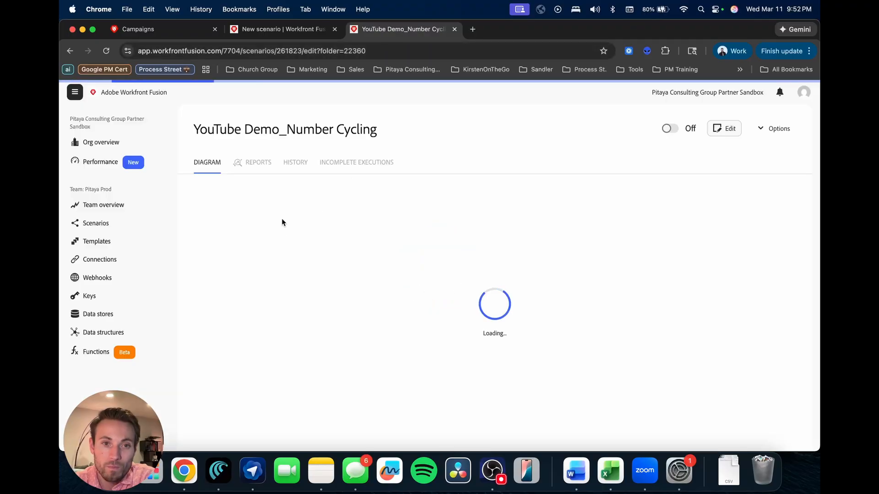
pyautogui.click(106, 314)
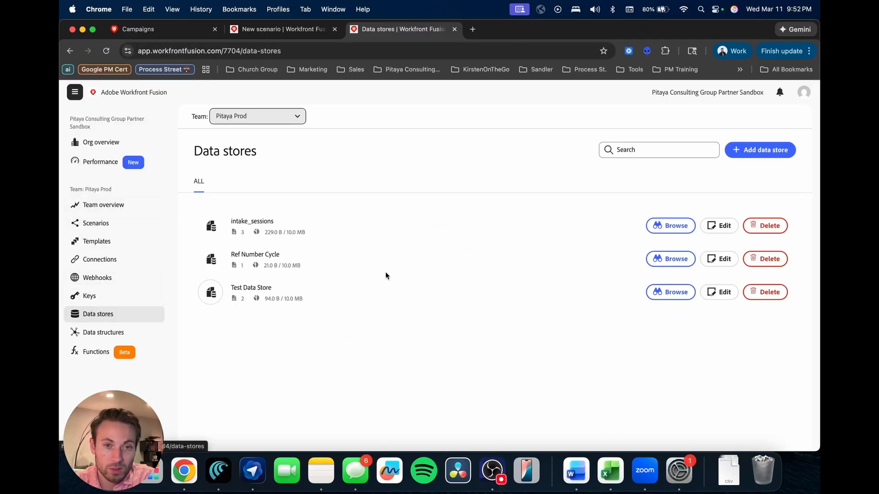
# - Start a new data store and name it YouTube Demo_Number Cycling
pyautogui.click(765, 151)
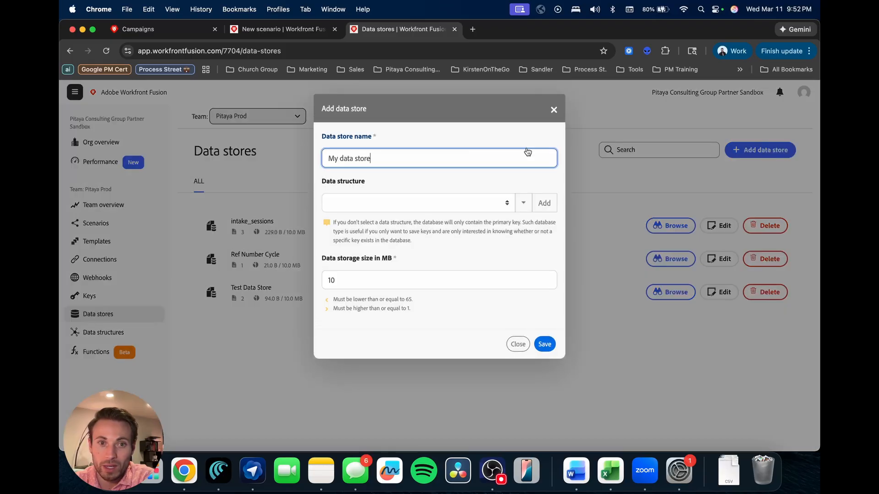
pyautogui.hotkey('alt', 'shift', 'Left')
pyautogui.hotkey('alt', 'shift', 'Left')
pyautogui.hotkey('alt', 'shift', 'Left')
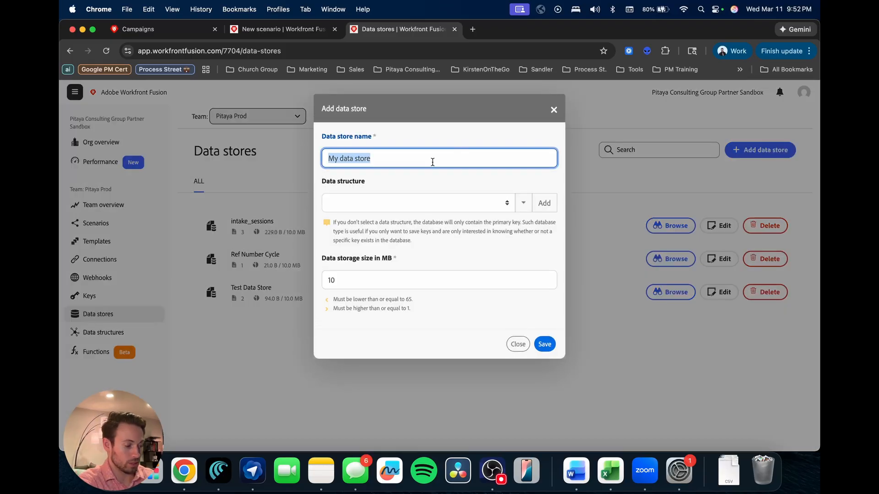
pyautogui.write('YouTube D')
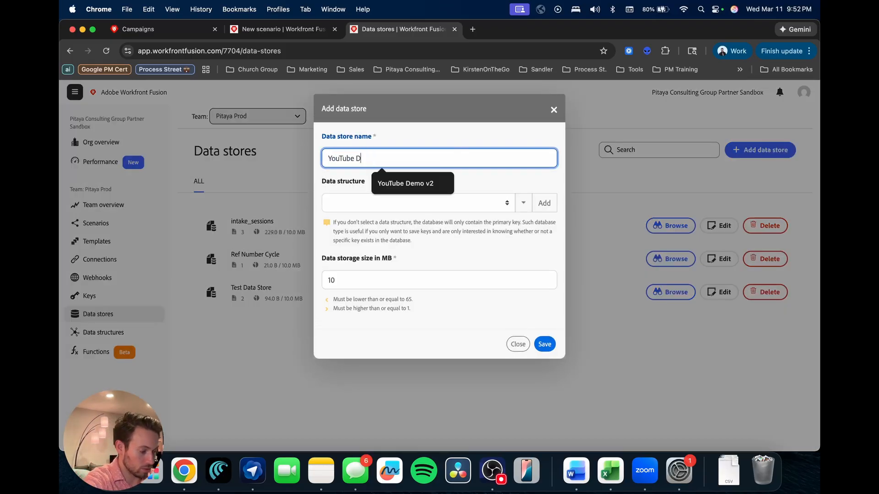
pyautogui.write('emo_Number Cycling')
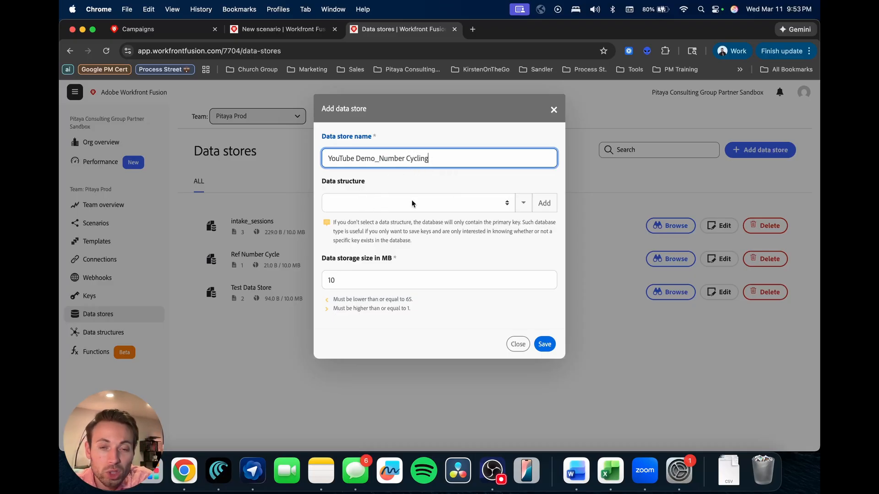
# - Start a new data structure for the data store, giving it the same name, YouTube Demo_Number Cycling
pyautogui.click(550, 203)
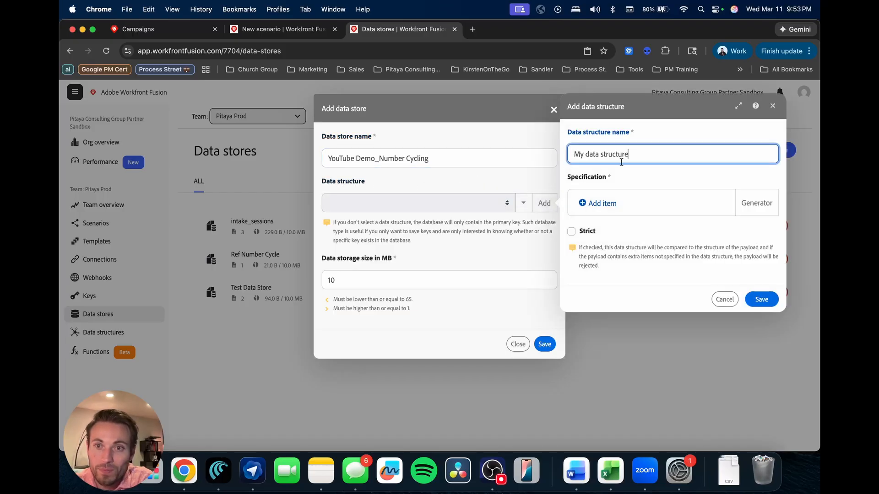
pyautogui.tripleClick(664, 158)
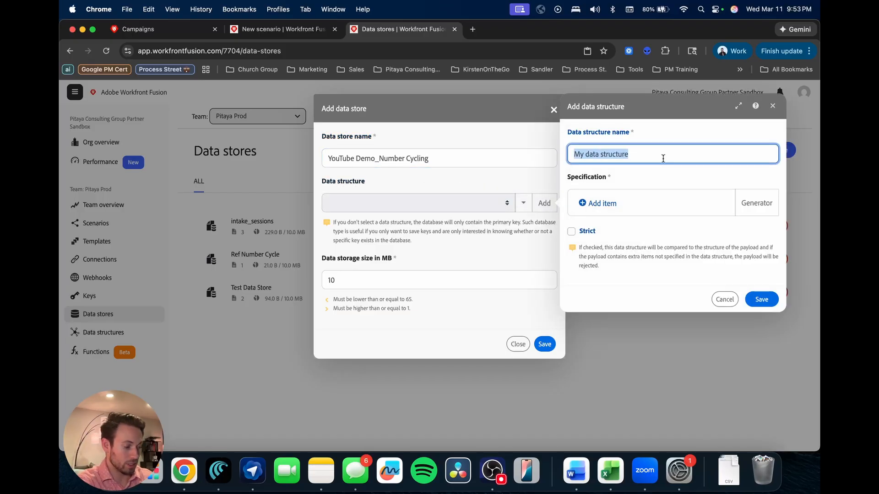
pyautogui.tripleClick(439, 159)
pyautogui.press('super+c')
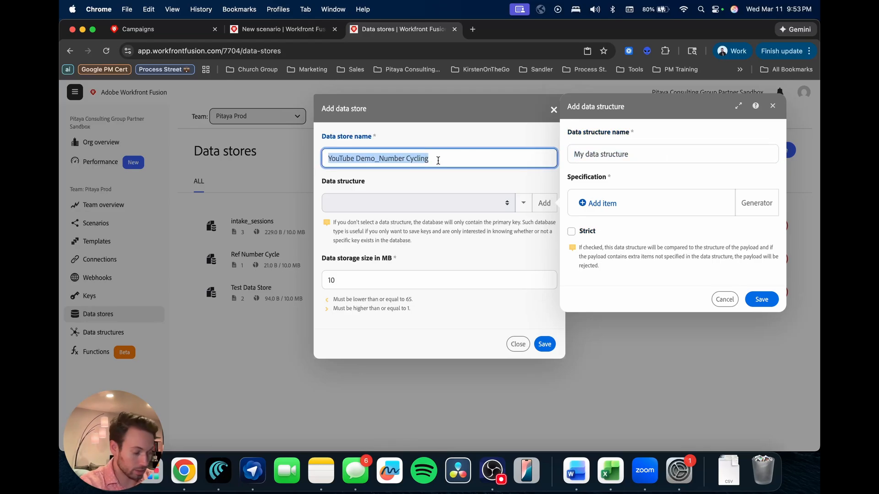
pyautogui.tripleClick(654, 153)
pyautogui.press('super+v')
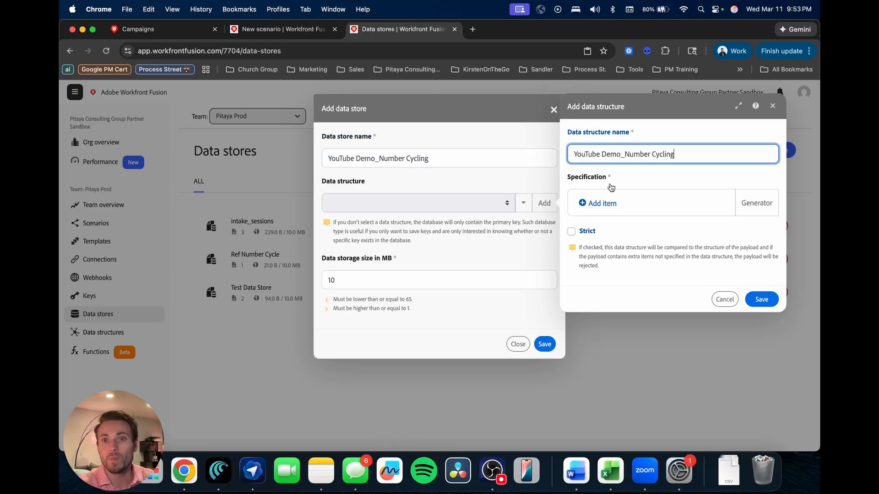
# - Add an item named RefIDNumber to the data structure's specification, with type Number and default value 0
pyautogui.click(602, 204)
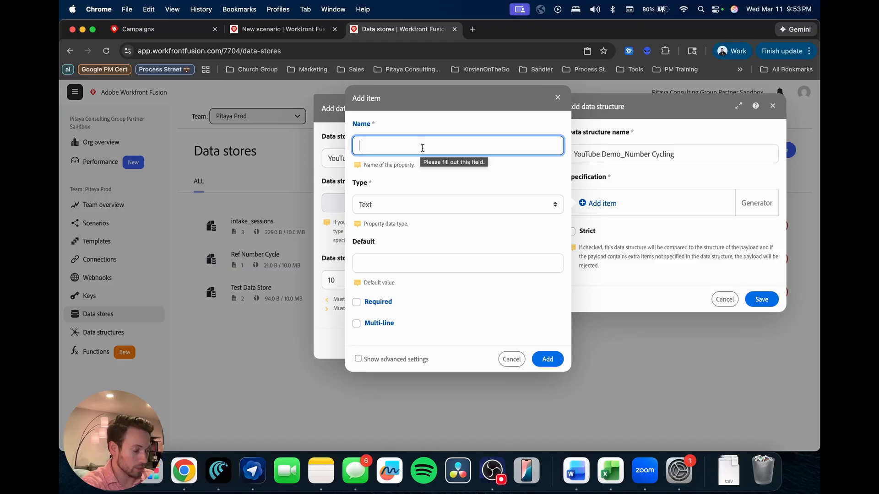
pyautogui.write('Ref')
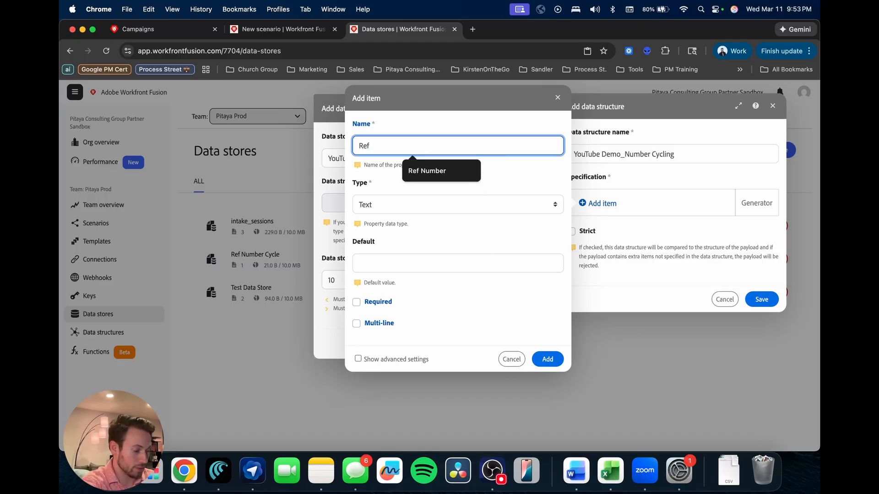
pyautogui.write('l')
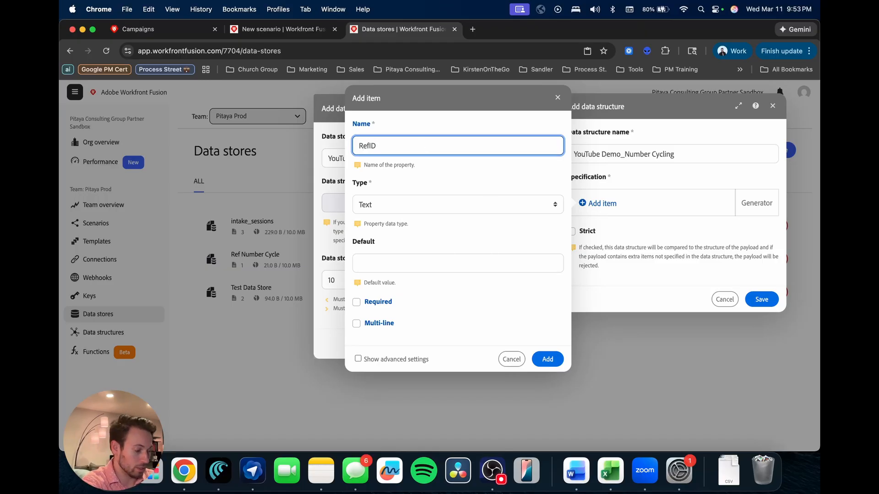
pyautogui.click(173, 32)
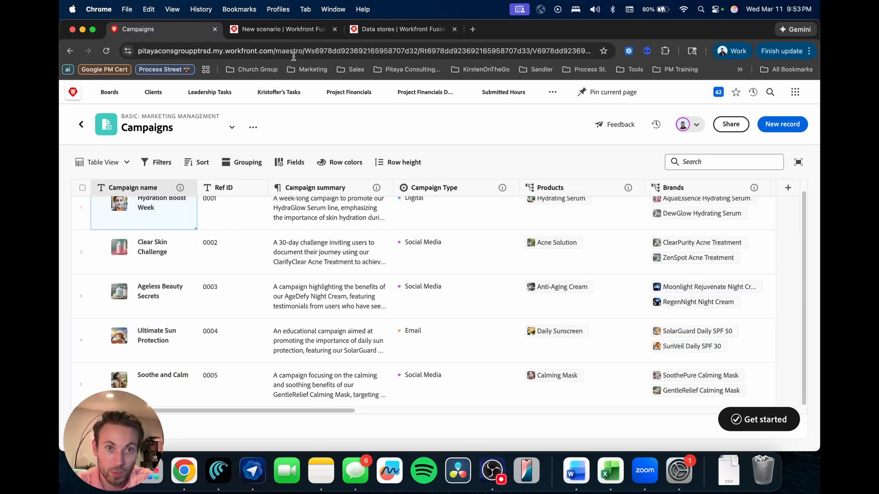
pyautogui.click(398, 29)
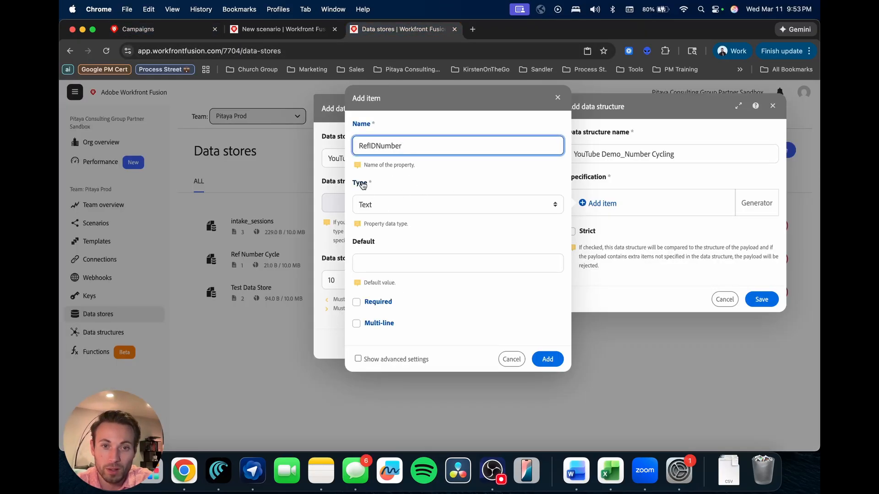
pyautogui.click(376, 209)
pyautogui.click(396, 201)
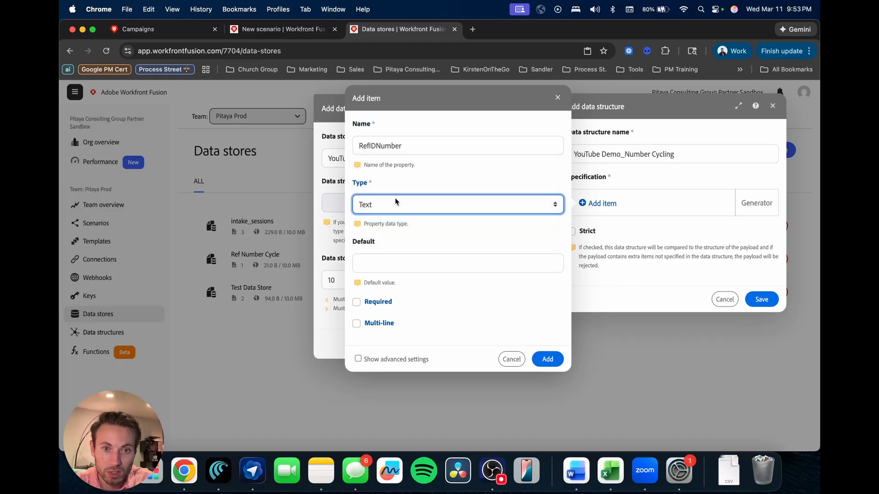
pyautogui.click(418, 265)
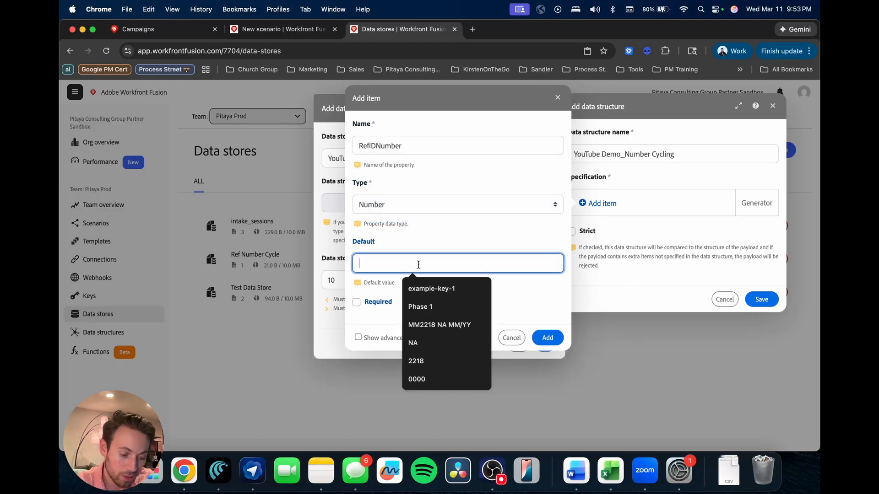
pyautogui.write('0')
pyautogui.click(509, 304)
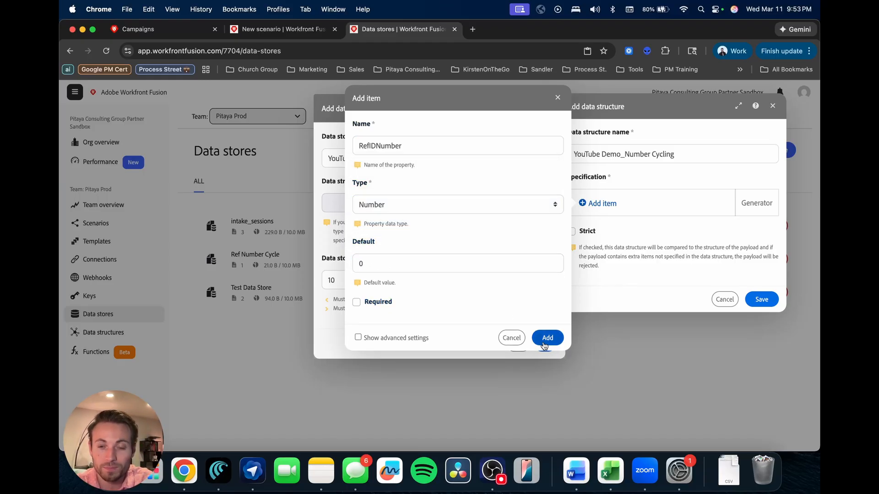
pyautogui.click(548, 338)
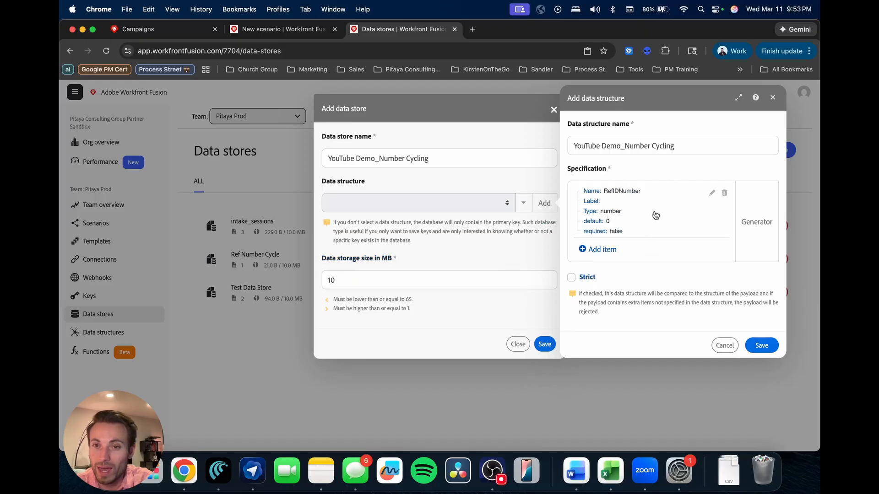
# - Save the new data structure and data store, and browse the records of YouTube Demo_Number Cycling
pyautogui.click(762, 345)
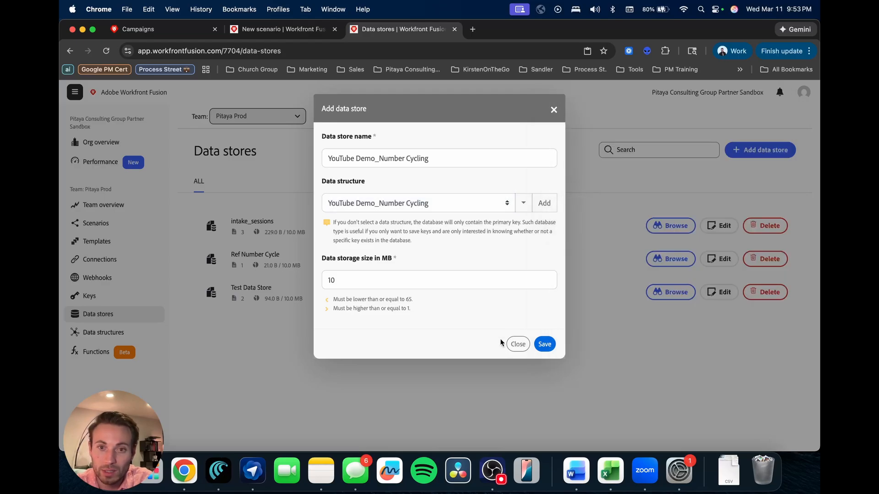
pyautogui.click(545, 345)
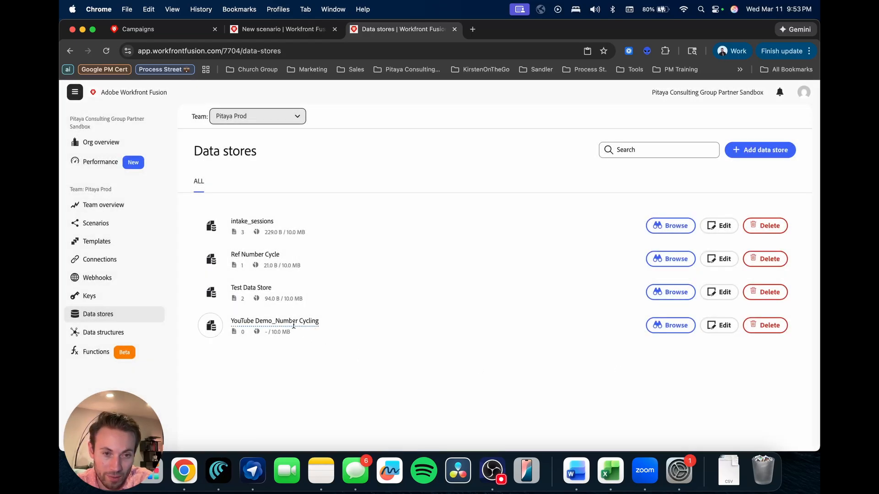
pyautogui.click(668, 325)
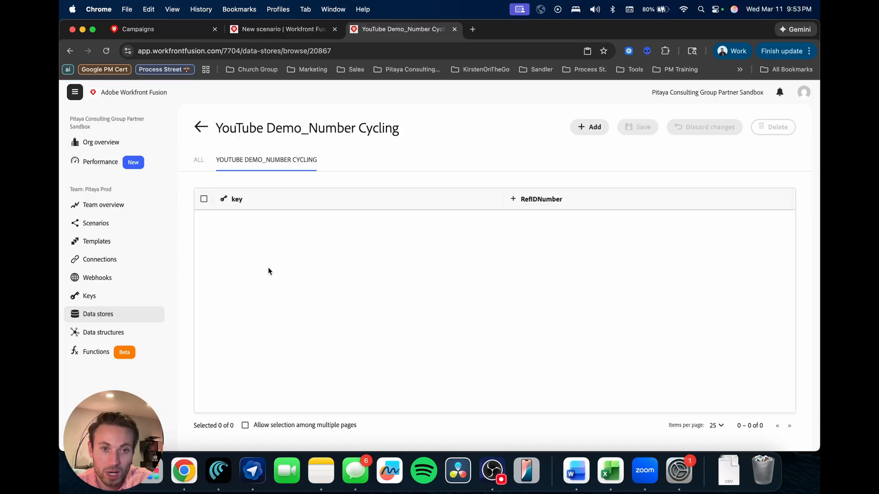
# - Add a record to the data store with the key ytNumberKey
pyautogui.click(583, 131)
pyautogui.click(228, 223)
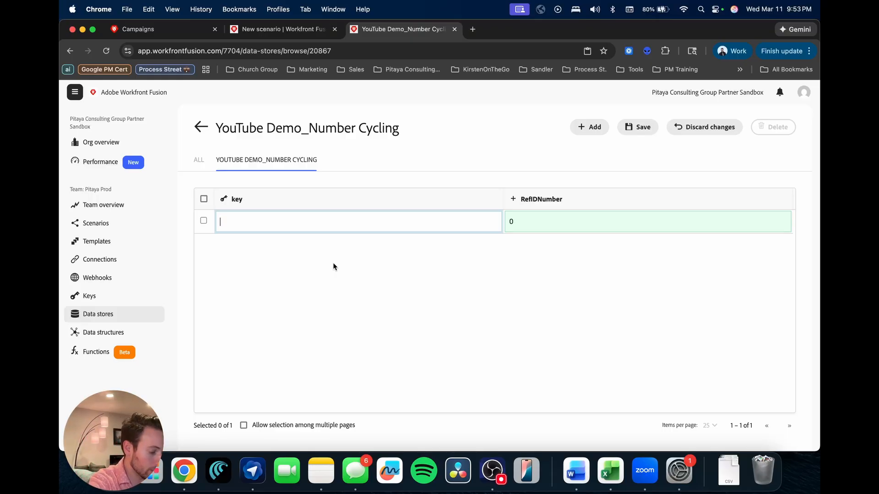
pyautogui.write('yt')
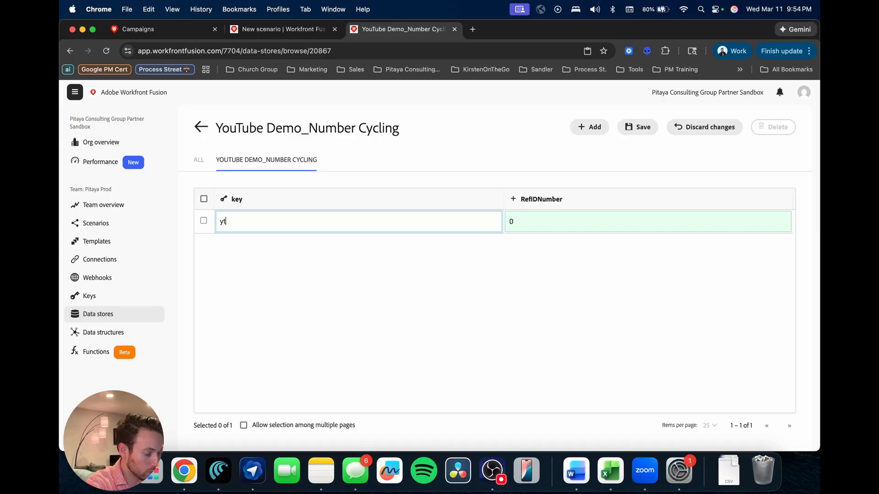
pyautogui.write('N')
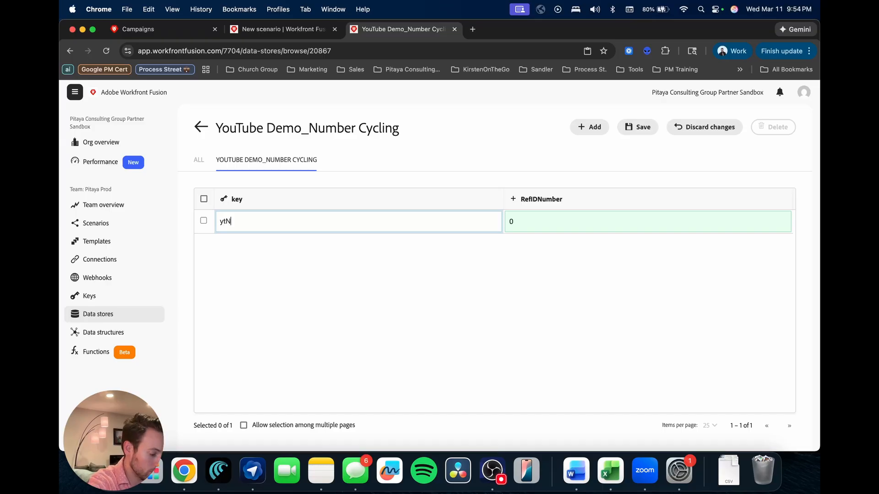
pyautogui.write('umber')
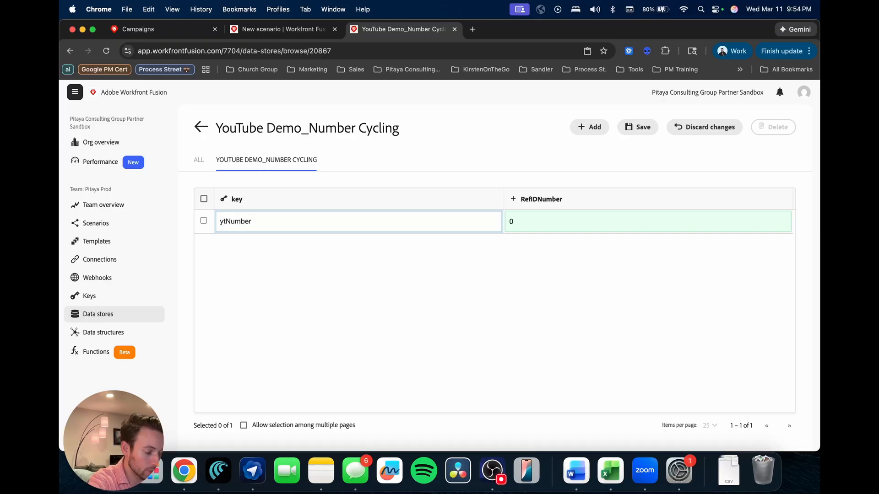
pyautogui.write('Key')
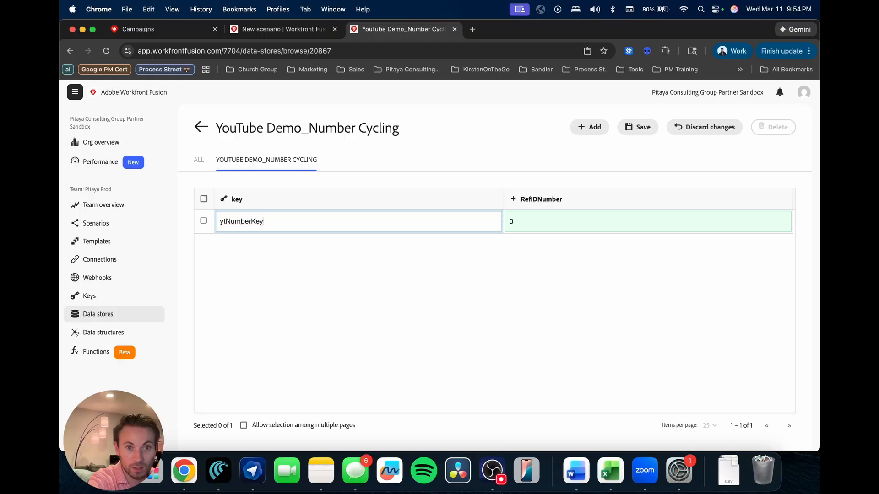
# - Check the latest Ref ID in the Campaigns table and set the ytNumberKey record's RefIDNumber to 5
pyautogui.click(515, 220)
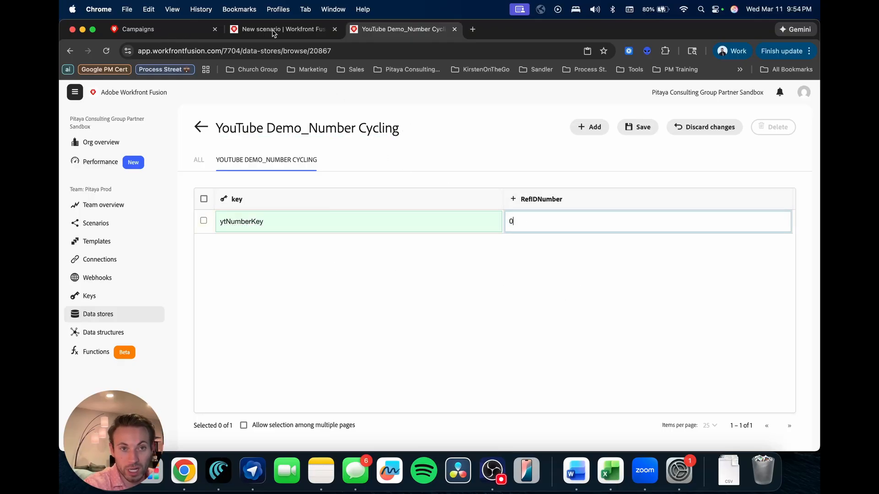
pyautogui.click(176, 31)
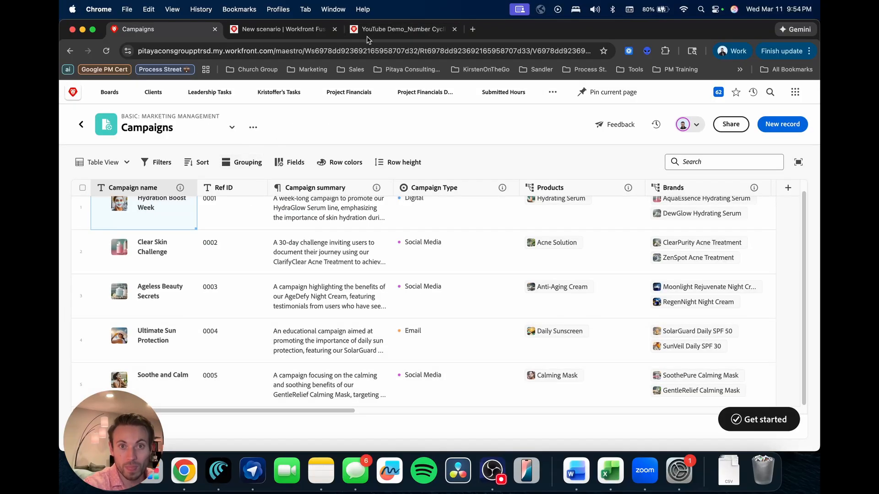
pyautogui.click(389, 30)
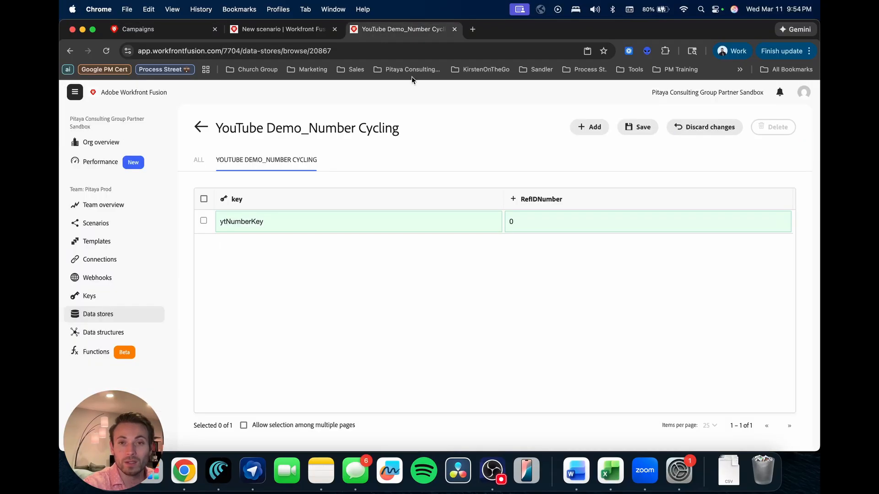
pyautogui.click(515, 220)
pyautogui.press('BackSpace')
pyautogui.write('5')
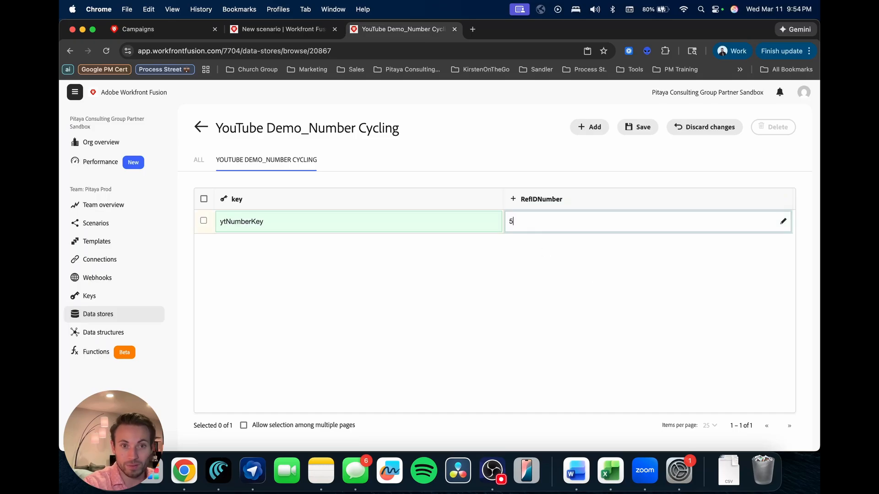
pyautogui.click(573, 247)
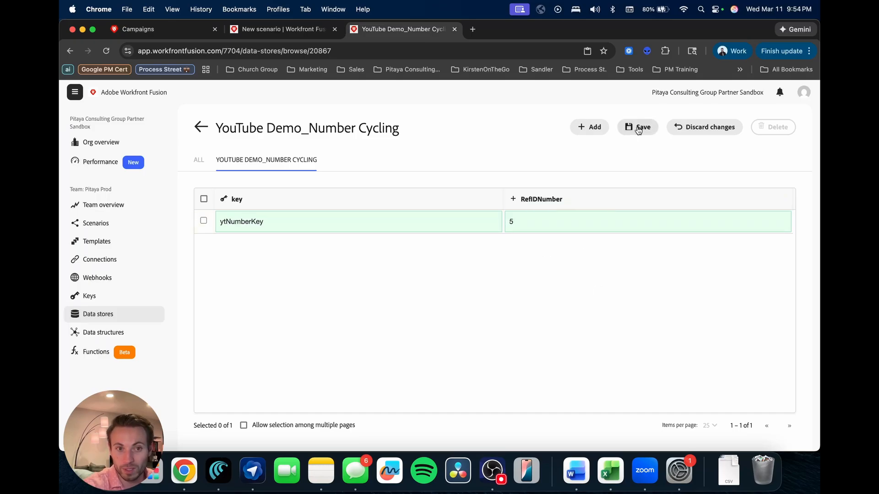
# - Copy the key text ytNumberKey from the record and save the data store's changes
pyautogui.click(246, 231)
pyautogui.doubleClick(246, 231)
pyautogui.press('super+c')
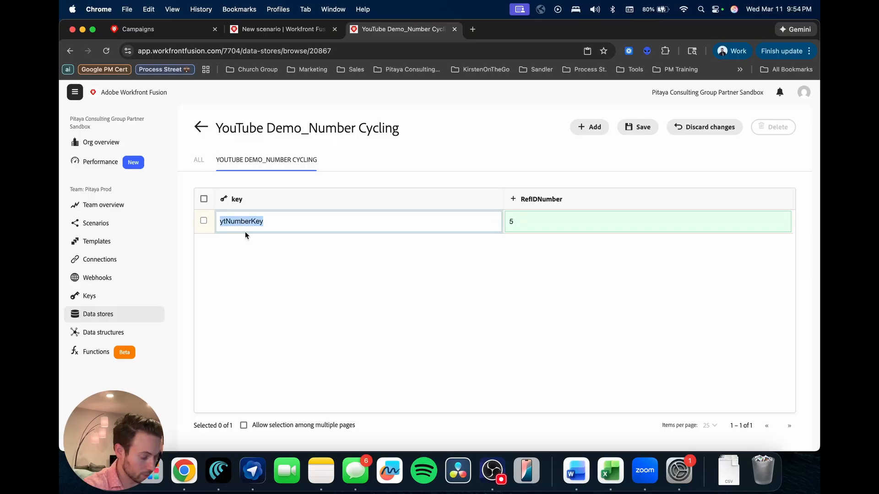
pyautogui.click(245, 238)
pyautogui.click(637, 127)
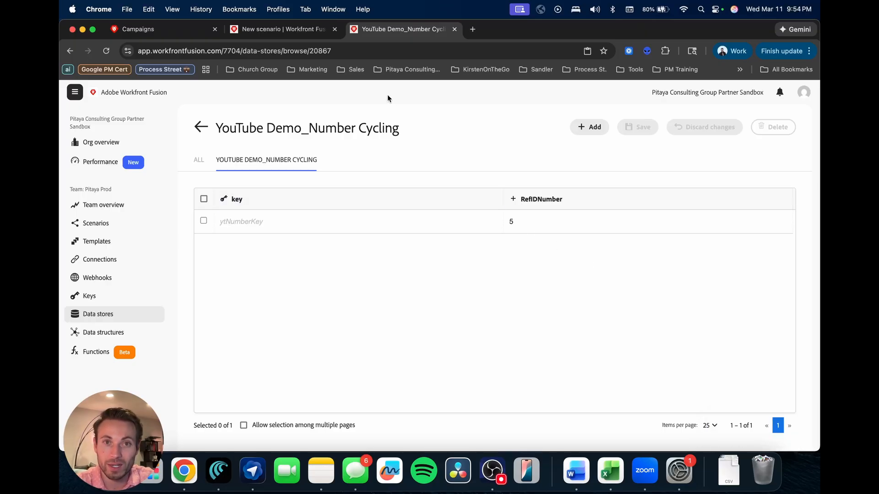
# - Return to the YouTube Demo_Number Cycling scenario and add the Data store app to its quick-access apps
pyautogui.click(281, 33)
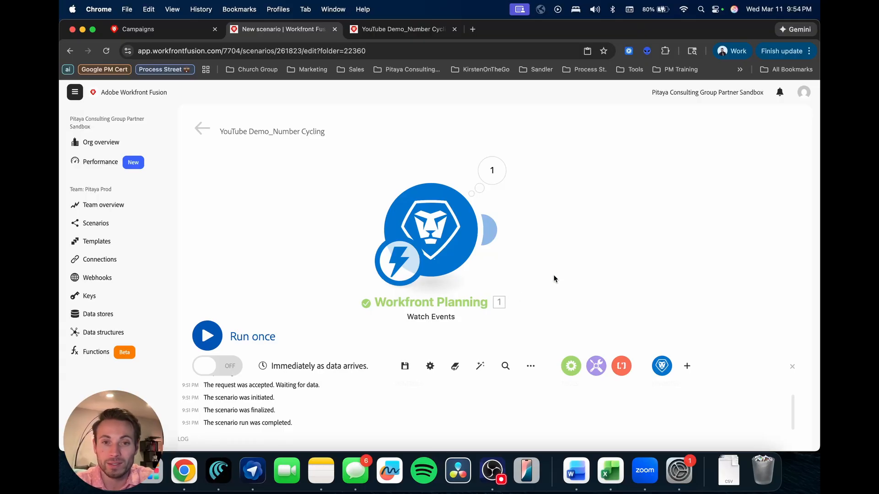
pyautogui.scroll(-1, 534, 254)
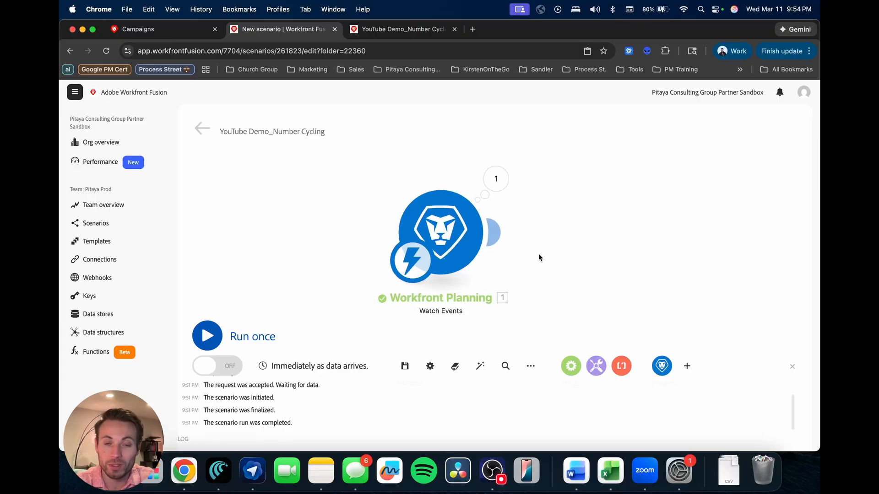
pyautogui.click(384, 33)
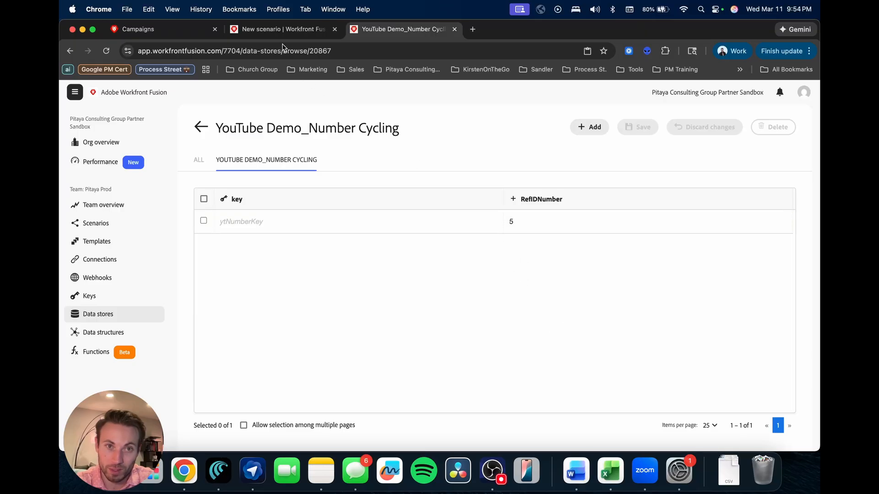
pyautogui.click(281, 31)
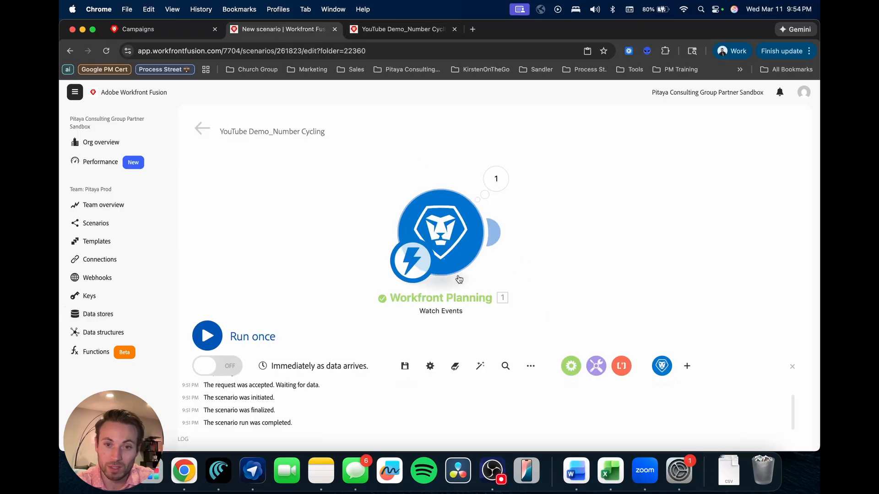
pyautogui.click(681, 373)
pyautogui.write('data')
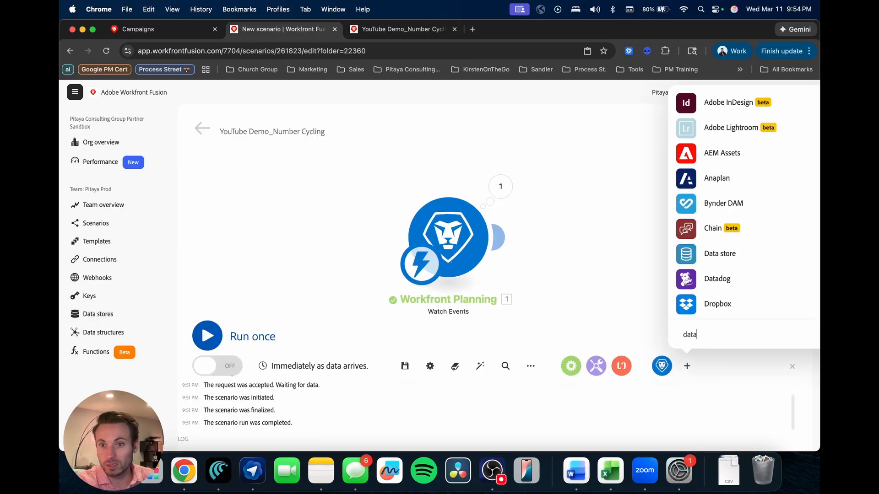
pyautogui.click(692, 254)
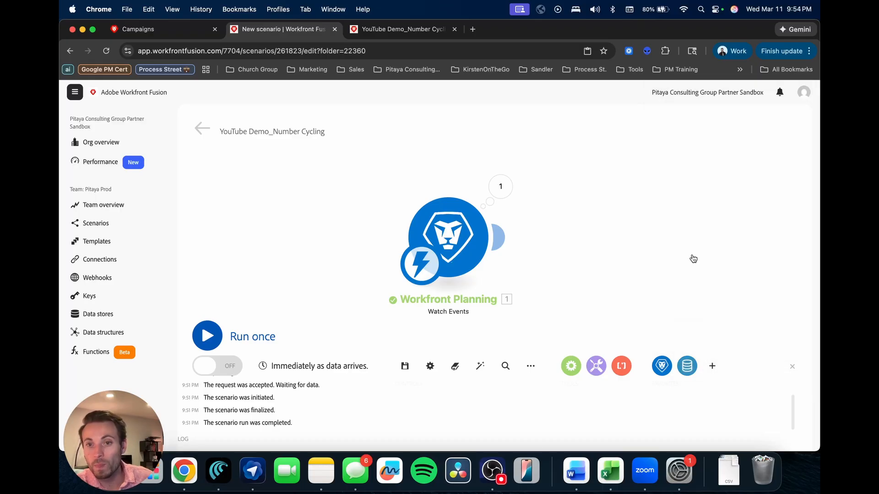
pyautogui.click(597, 257)
# - Add a Data store Get a record module after the Workfront Planning Watch Events trigger
pyautogui.click(686, 365)
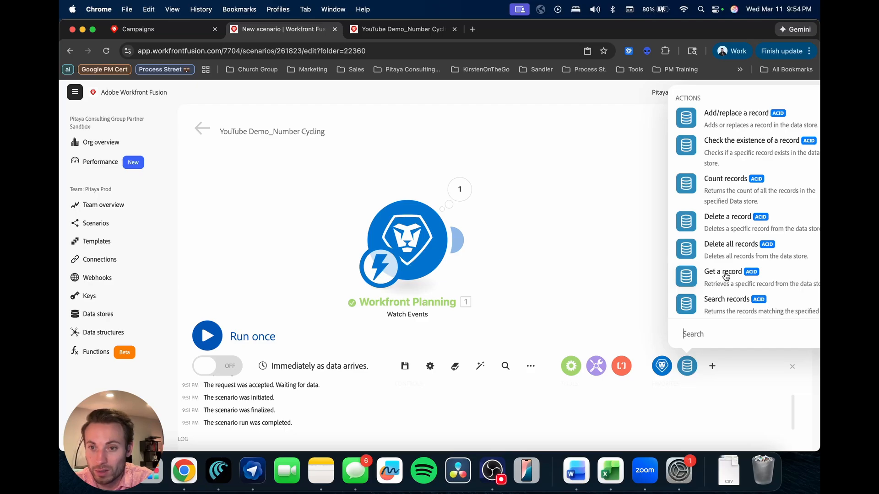
pyautogui.scroll(-2, 730, 279)
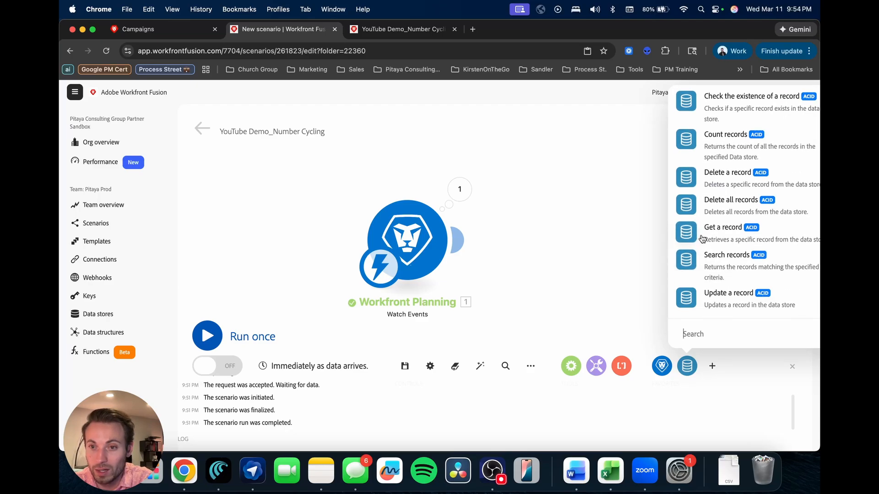
pyautogui.scroll(2, 732, 252)
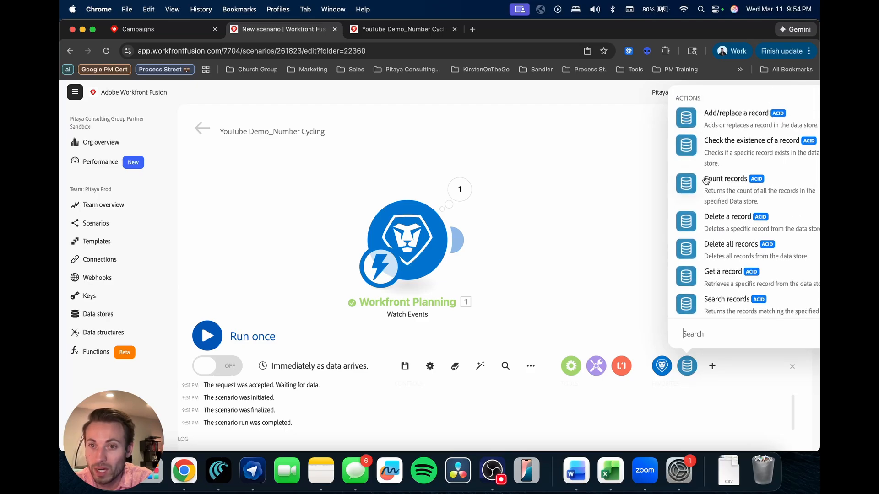
pyautogui.click(694, 275)
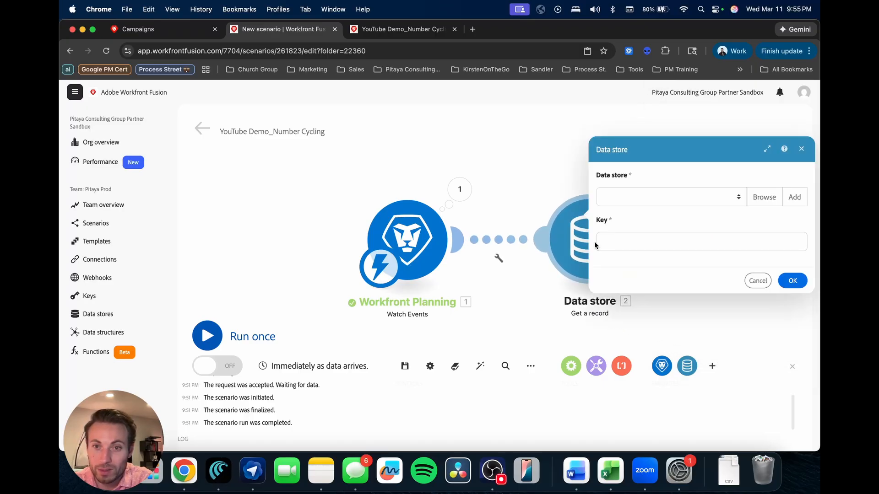
# - Point the Get a record module at the YouTube Demo_Number Cycling data store with the key ytNumberKey
pyautogui.click(630, 202)
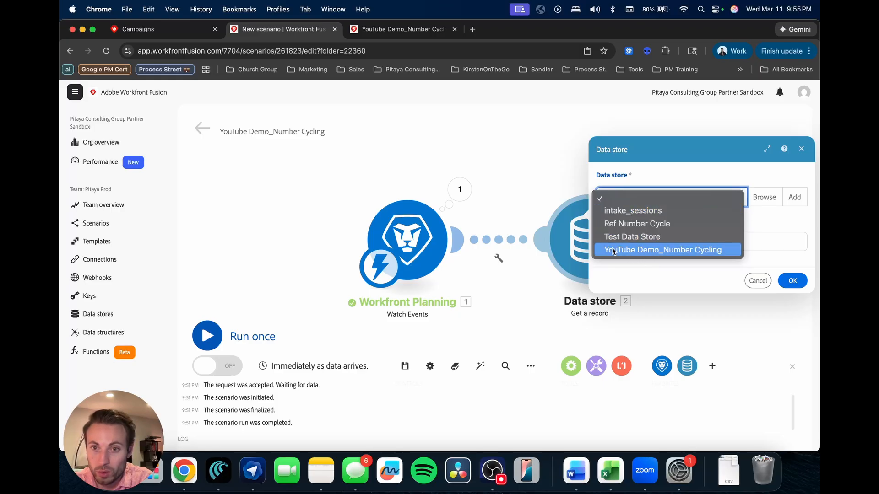
pyautogui.click(632, 251)
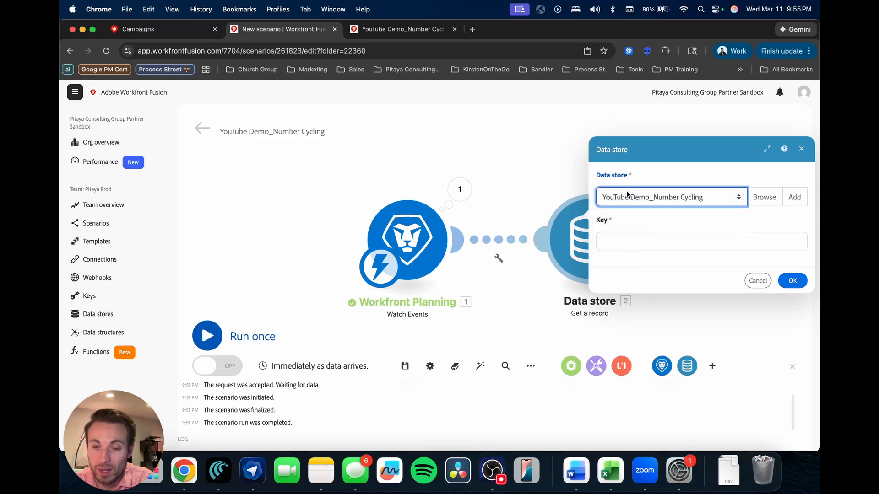
pyautogui.click(623, 244)
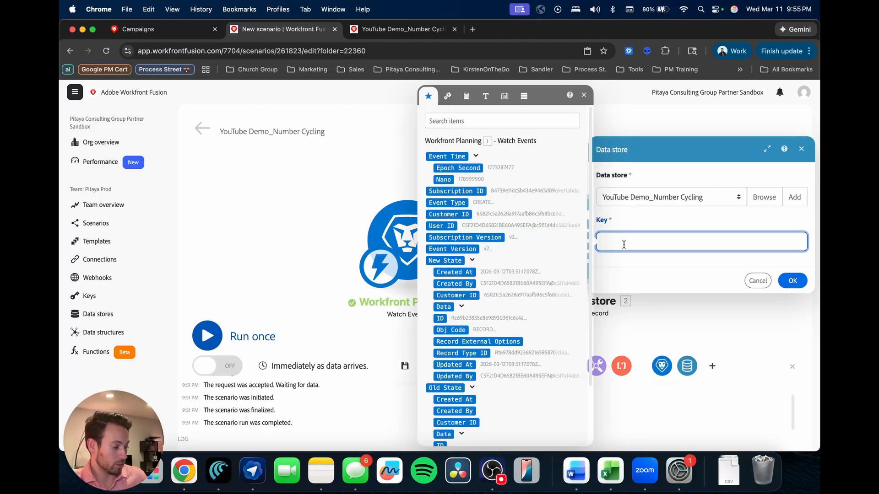
pyautogui.press('super+v')
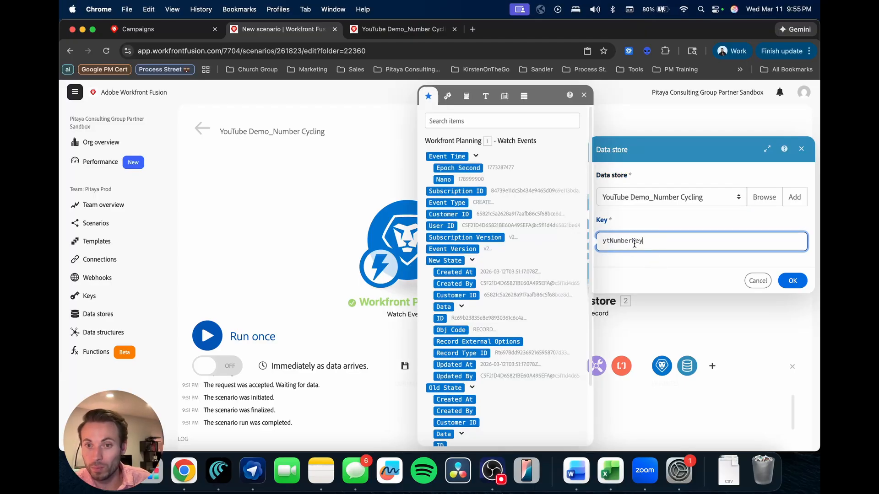
pyautogui.click(792, 281)
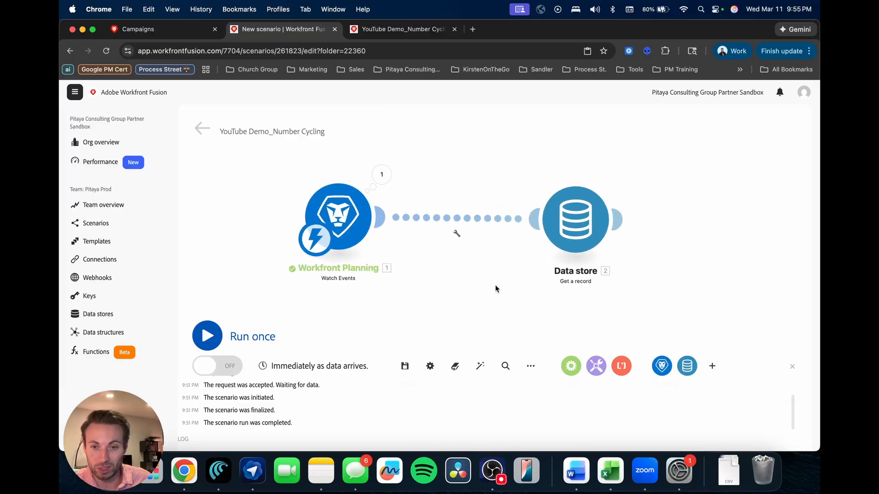
# - Insert a Set multiple variables module between the Watch Events trigger and the Get a record module
pyautogui.click(596, 367)
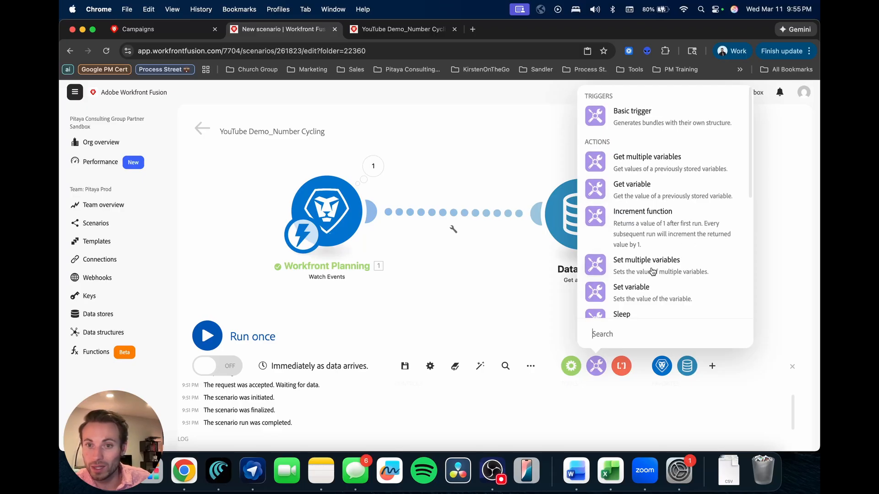
pyautogui.click(675, 259)
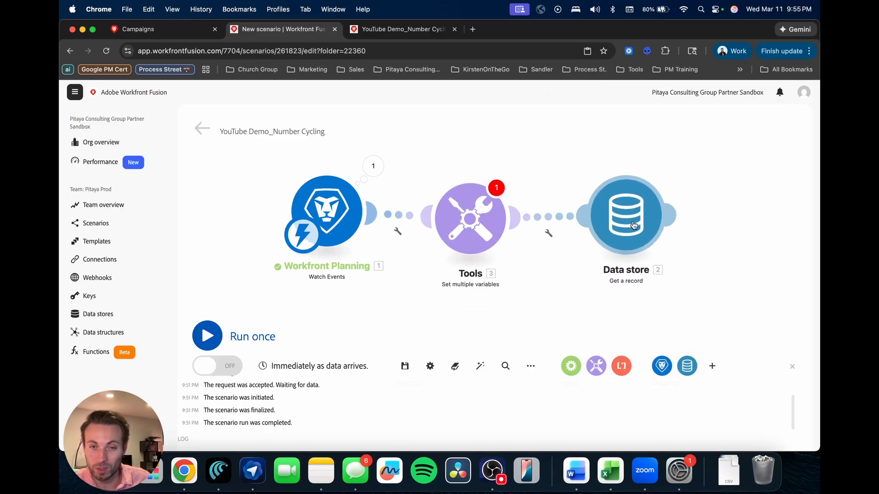
pyautogui.click(484, 222)
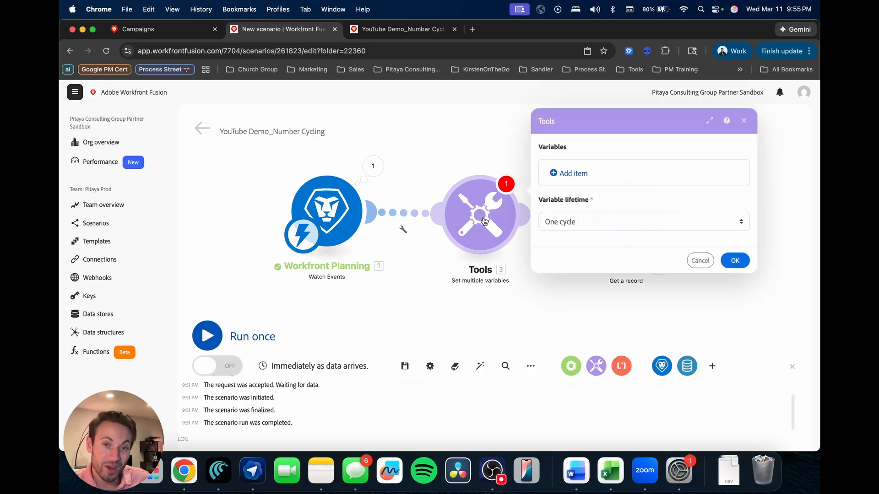
# - Define a variable named dataKey with the value ytNumberKey in the Set multiple variables module
pyautogui.click(572, 173)
pyautogui.click(392, 156)
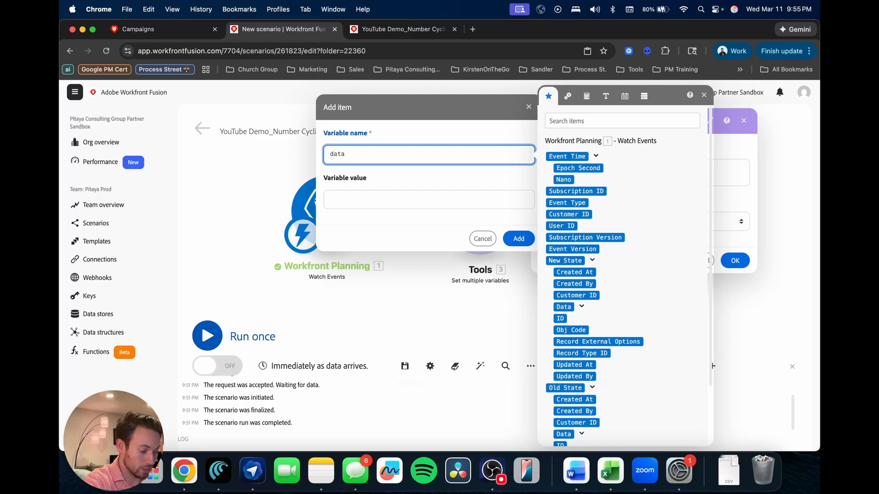
pyautogui.click(394, 201)
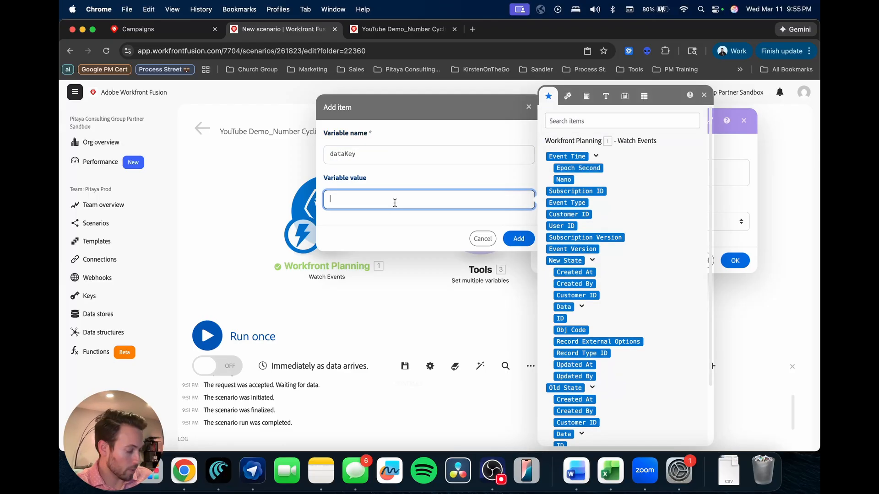
pyautogui.write('ytNumberKey')
pyautogui.click(515, 239)
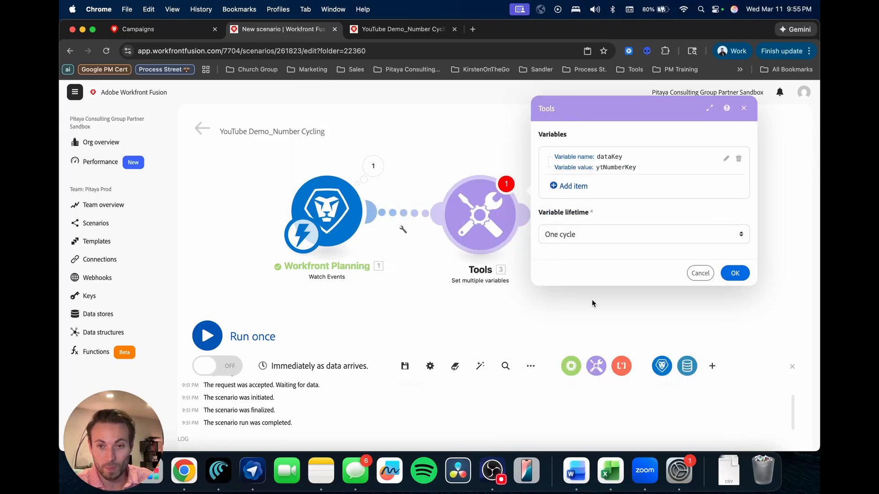
pyautogui.click(735, 274)
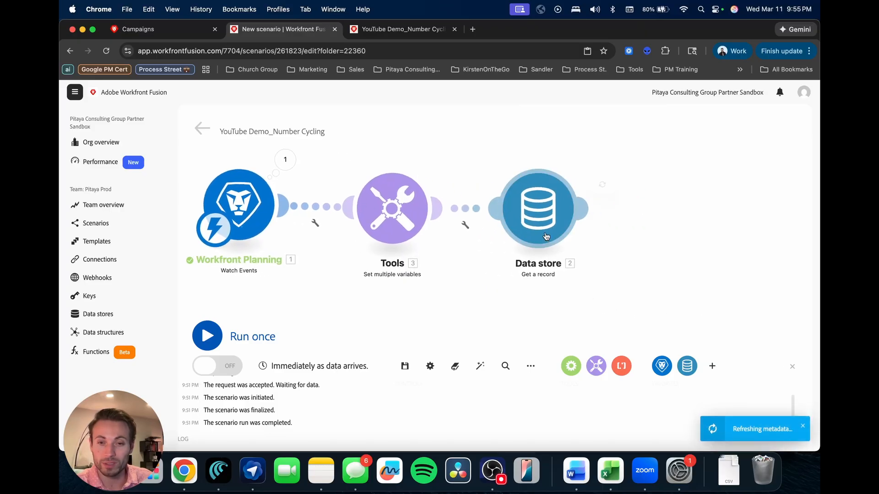
# - Replace the Get a record module's hard-coded key with the mapped dataKey variable, keeping the old key text on the clipboard
pyautogui.click(694, 219)
pyautogui.press('cmd+a')
pyautogui.press('super+c')
pyautogui.press('BackSpace')
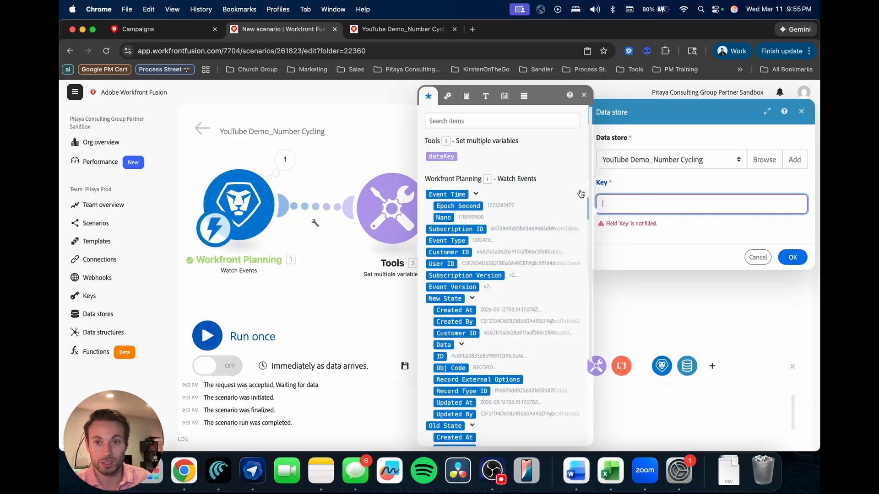
pyautogui.click(439, 158)
pyautogui.click(794, 250)
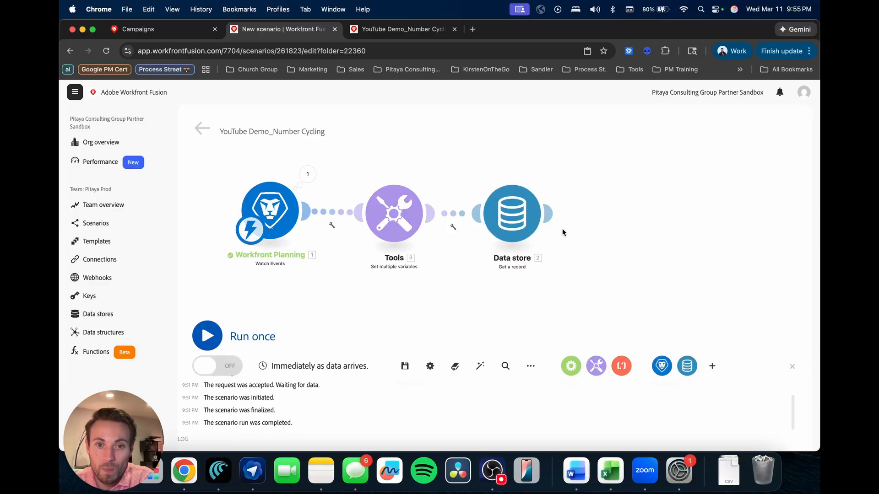
# - Run only the Get a record module with dataKey set to ytNumberKey and inspect its output bundle
pyautogui.rightClick(506, 220)
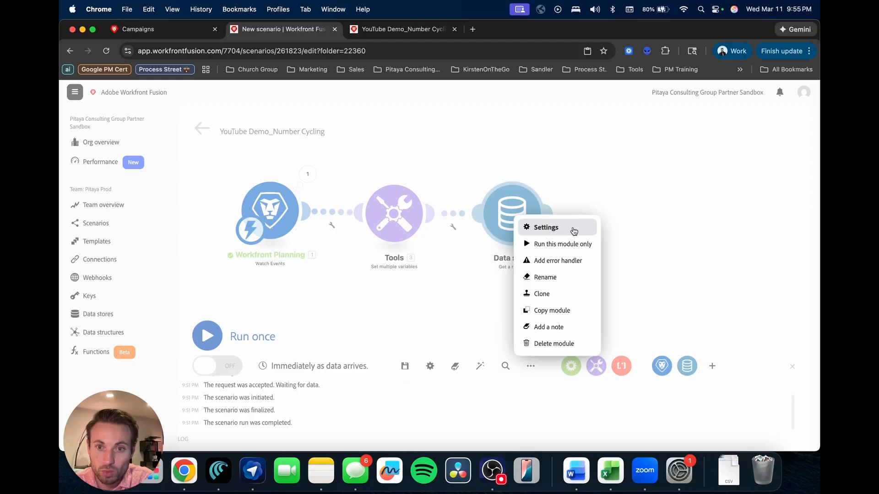
pyautogui.click(567, 244)
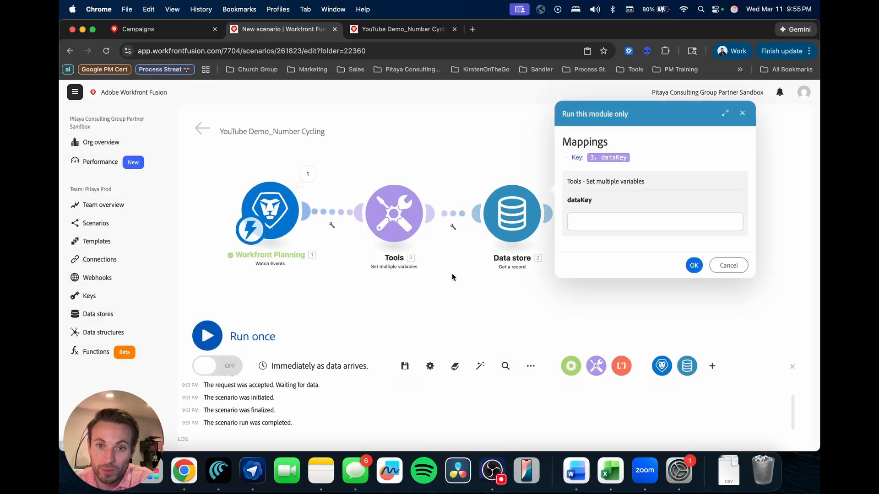
pyautogui.click(621, 223)
pyautogui.press('super+v')
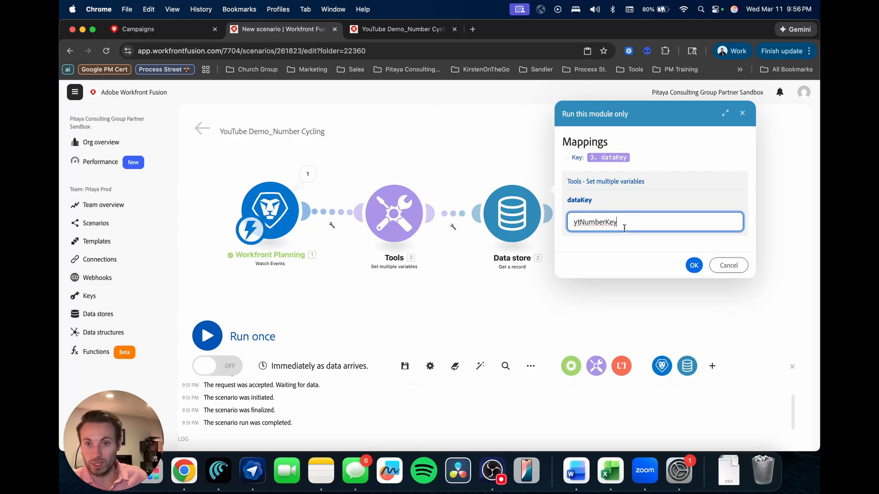
pyautogui.click(694, 266)
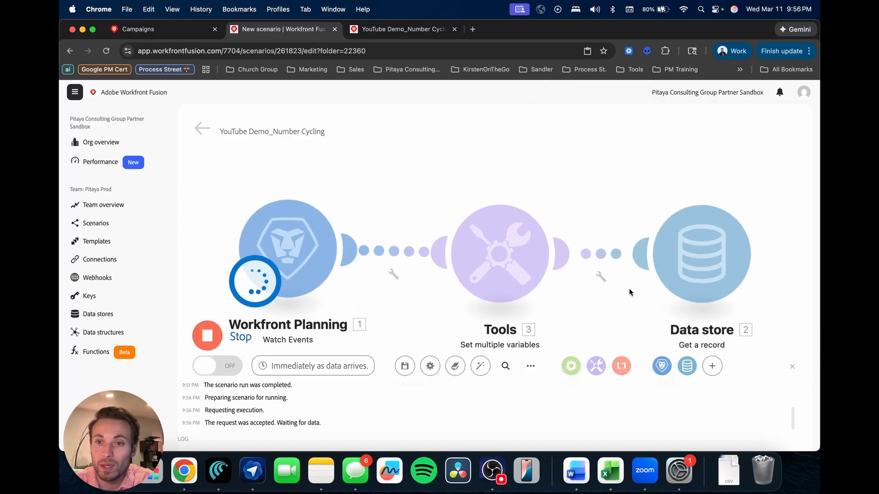
pyautogui.moveTo(792, 308); pyautogui.dragTo(515, 274)
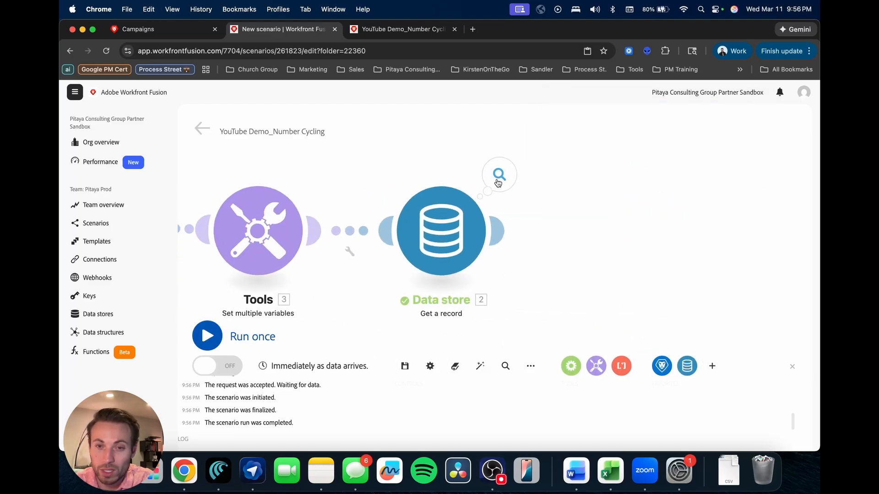
pyautogui.click(500, 174)
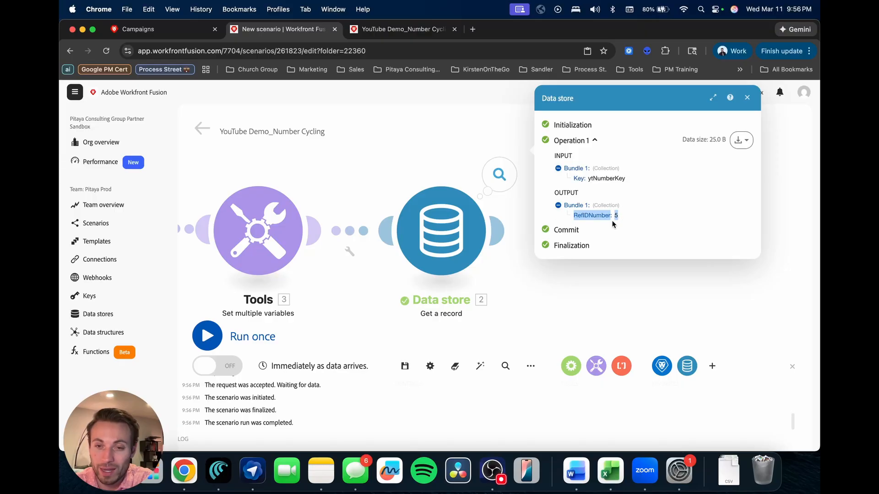
pyautogui.click(694, 290)
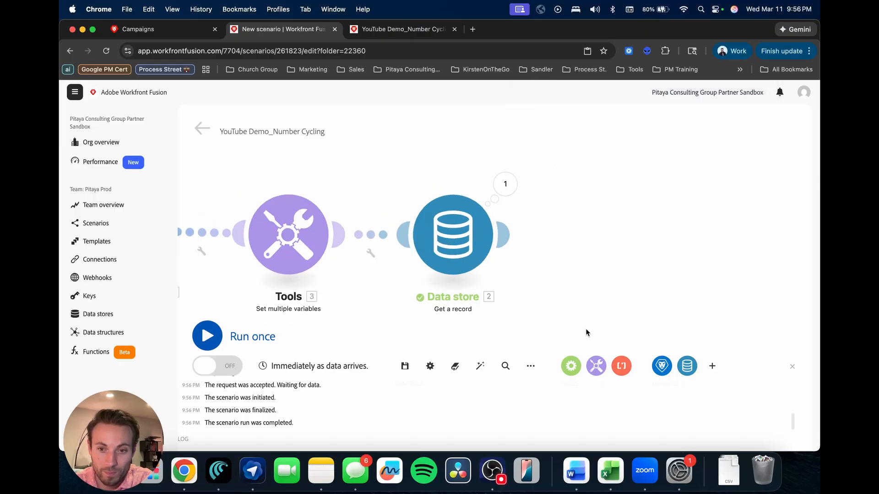
# - Add a second Set multiple variables module after the Get a record module and open a new variable entry
pyautogui.click(597, 366)
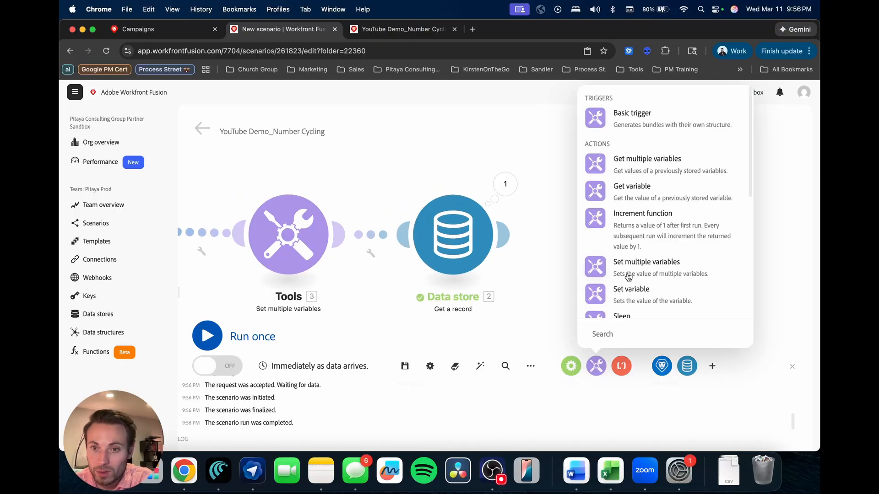
pyautogui.click(599, 274)
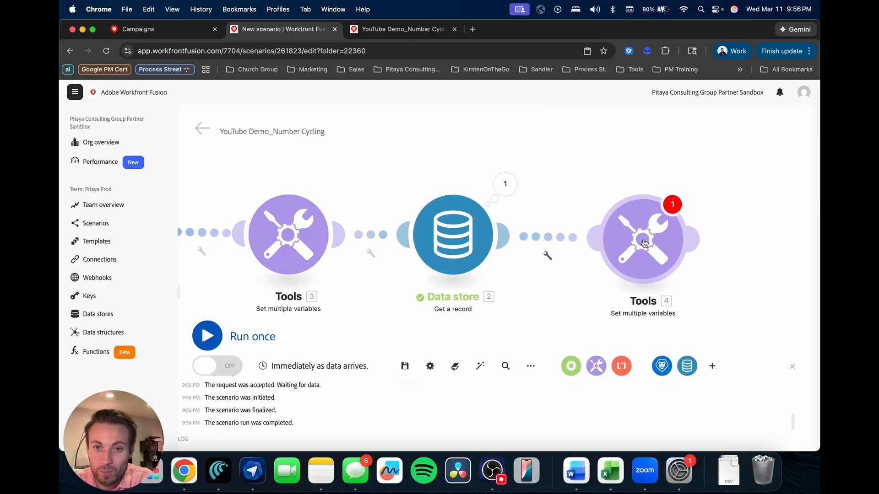
pyautogui.click(630, 169)
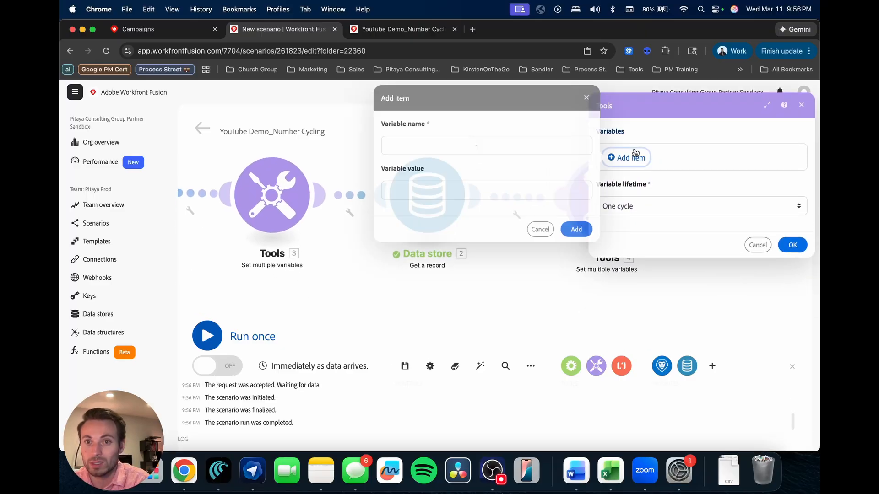
# - Define the variable newRedID as the data store's RefIDNumber plus 1 in the new Set multiple variables module
pyautogui.click(502, 146)
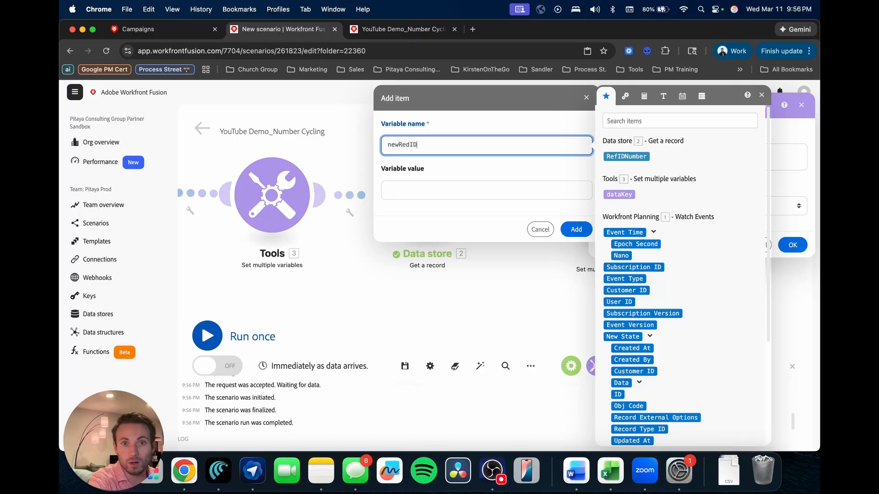
pyautogui.click(491, 192)
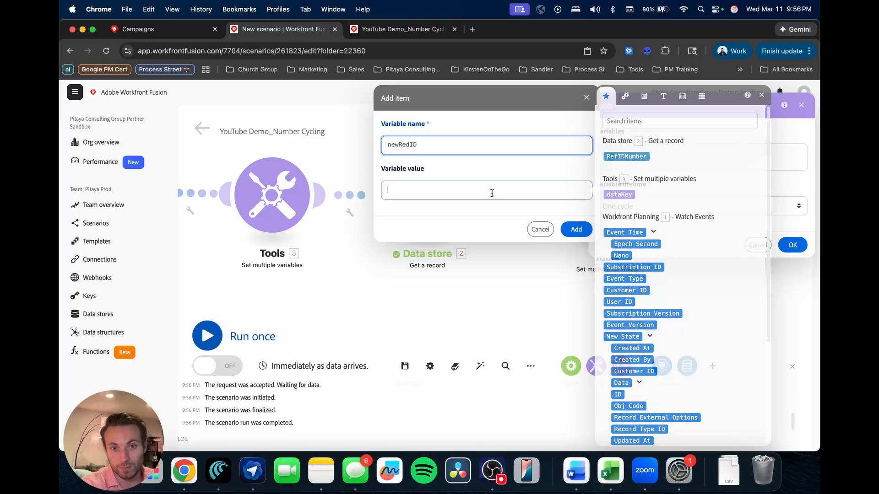
pyautogui.click(640, 157)
pyautogui.click(644, 96)
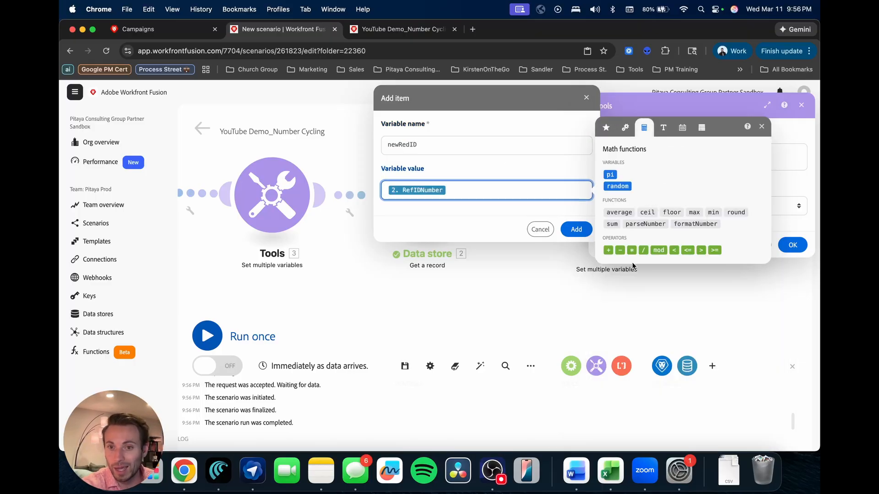
pyautogui.click(607, 250)
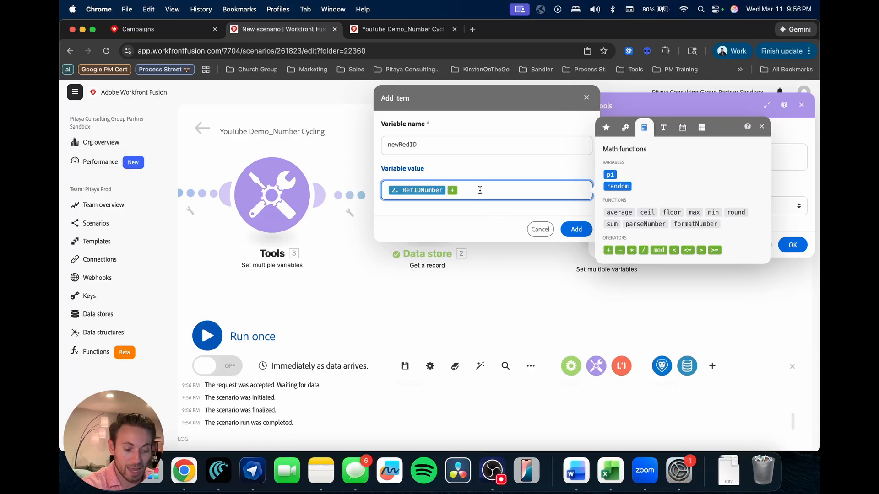
pyautogui.click(576, 231)
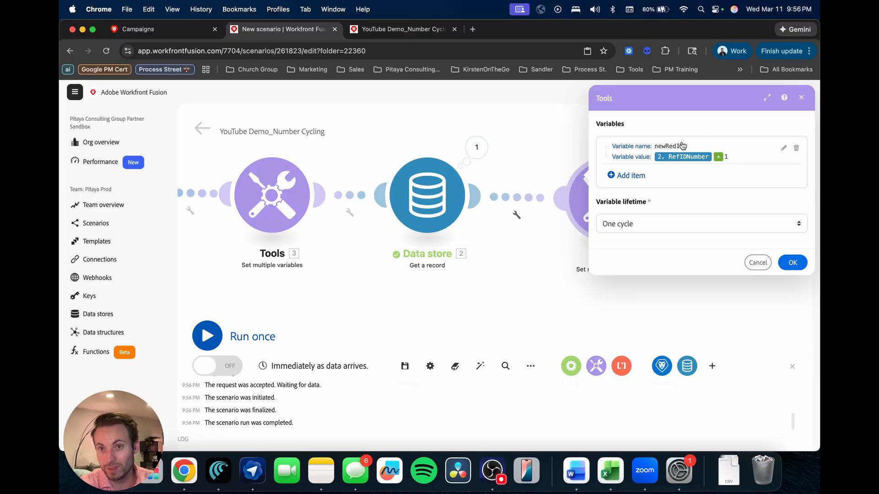
pyautogui.click(793, 262)
pyautogui.scroll(-2, 685, 270)
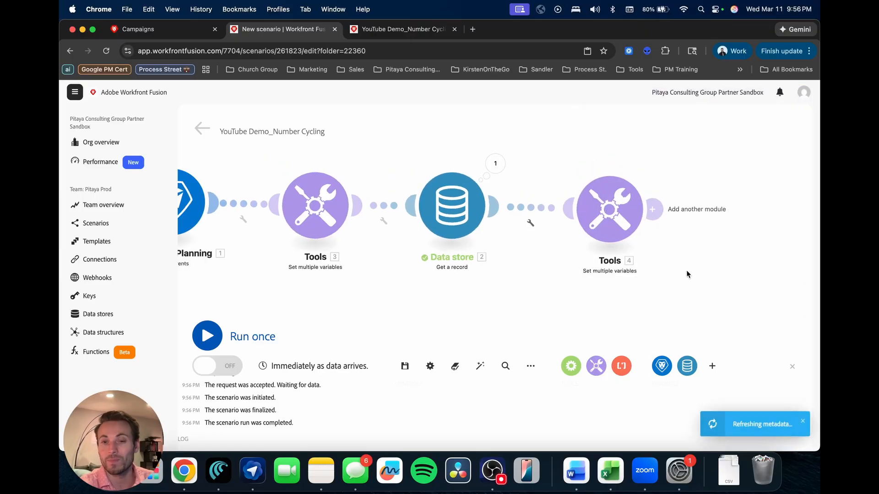
pyautogui.moveTo(685, 270); pyautogui.dragTo(479, 265)
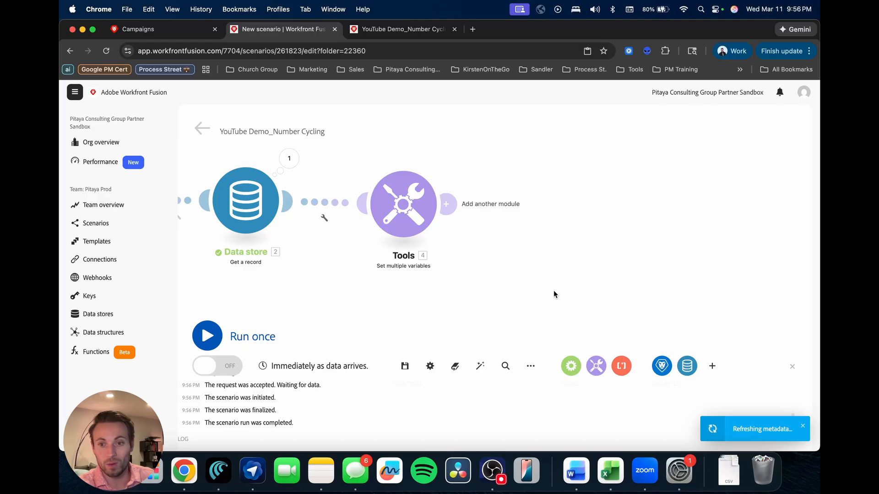
# - Add a Data store Update a record module after the second Set multiple variables module, using the YouTube Demo_Number Cycling data store
pyautogui.click(687, 366)
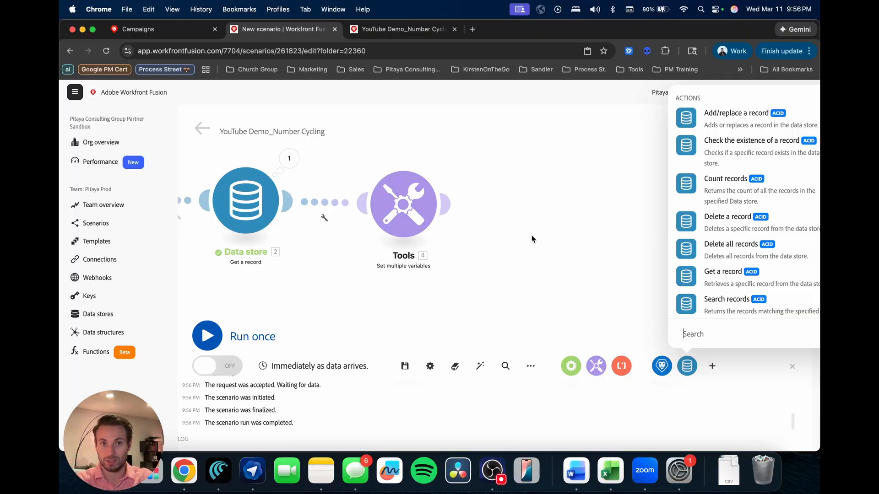
pyautogui.hotkey('ctrl', 'Tab')
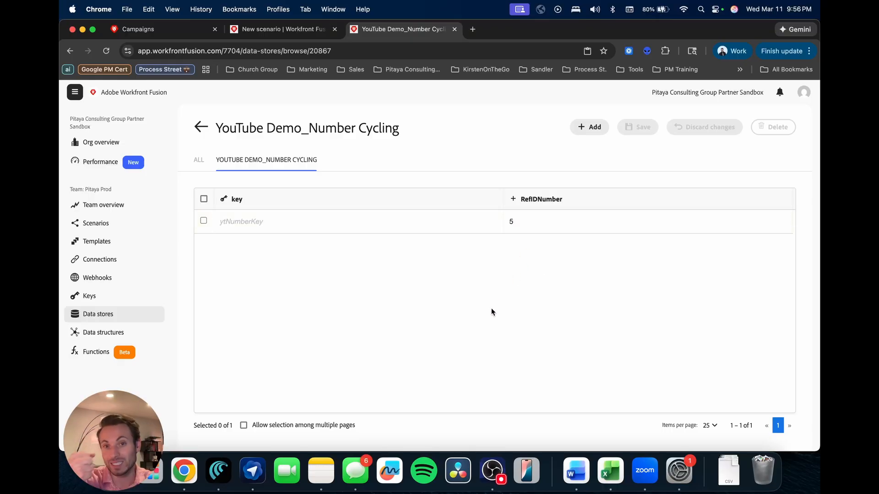
pyautogui.click(250, 28)
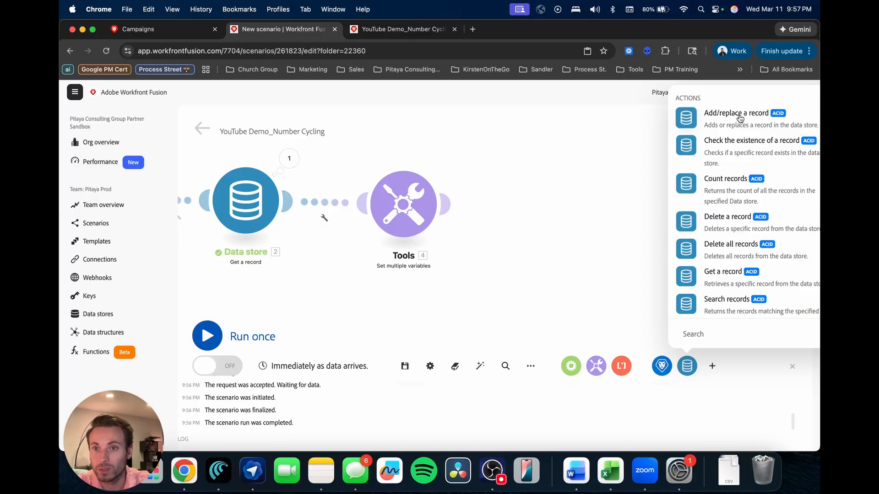
pyautogui.scroll(-2, 730, 197)
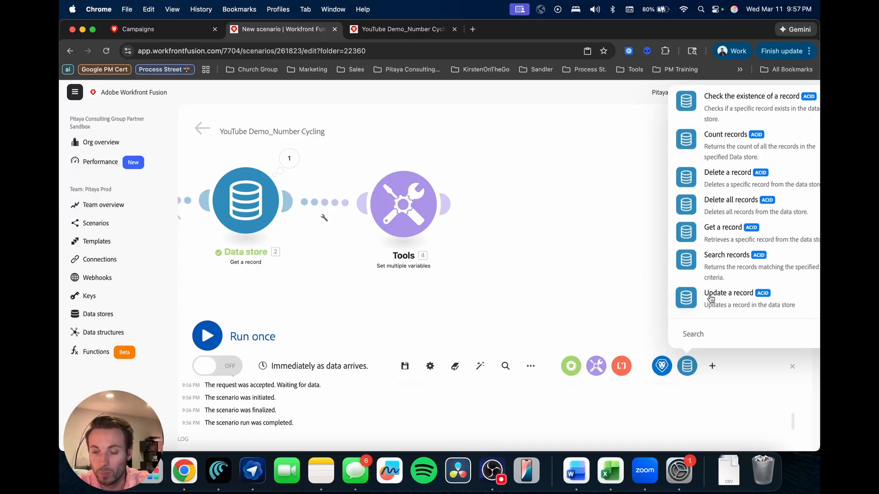
pyautogui.click(711, 296)
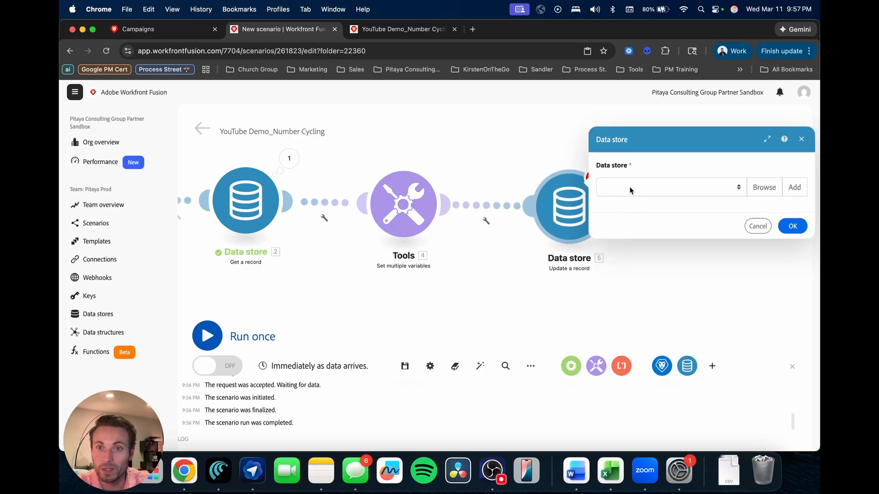
pyautogui.click(628, 187)
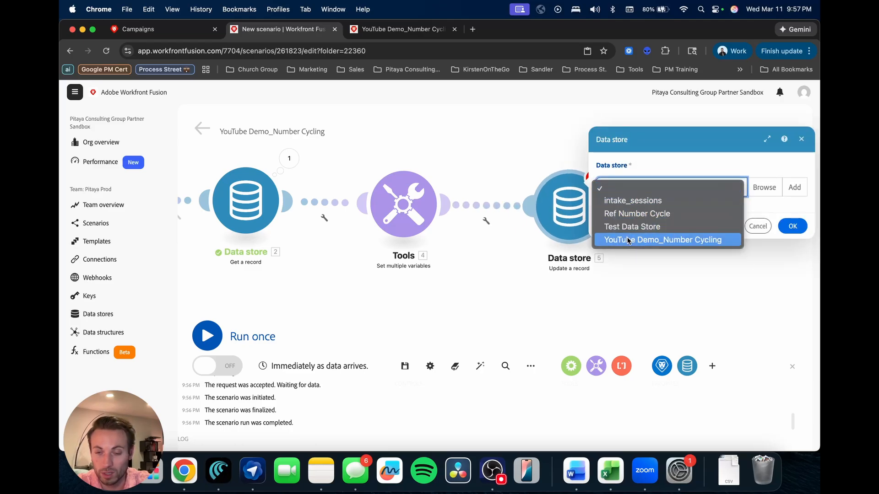
pyautogui.click(629, 240)
# - In the Update a record module, map Key to dataKey and RefIDNumber to newRedID
pyautogui.click(624, 190)
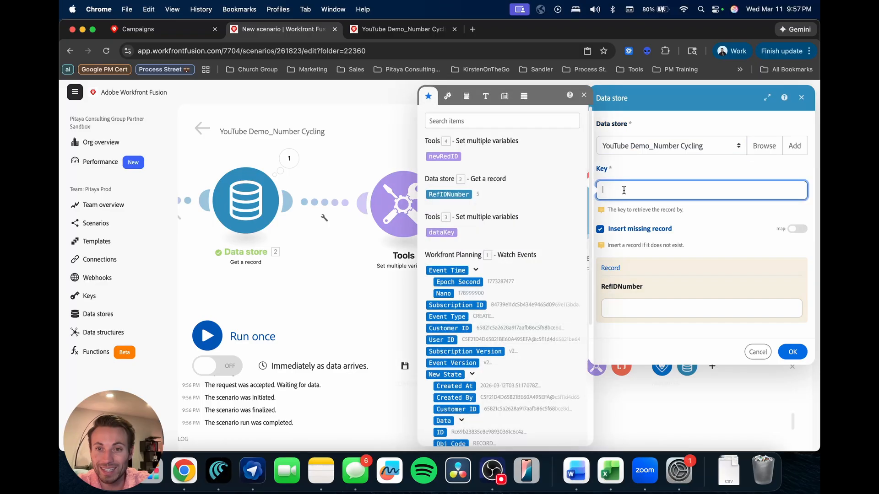
pyautogui.click(444, 233)
pyautogui.click(641, 309)
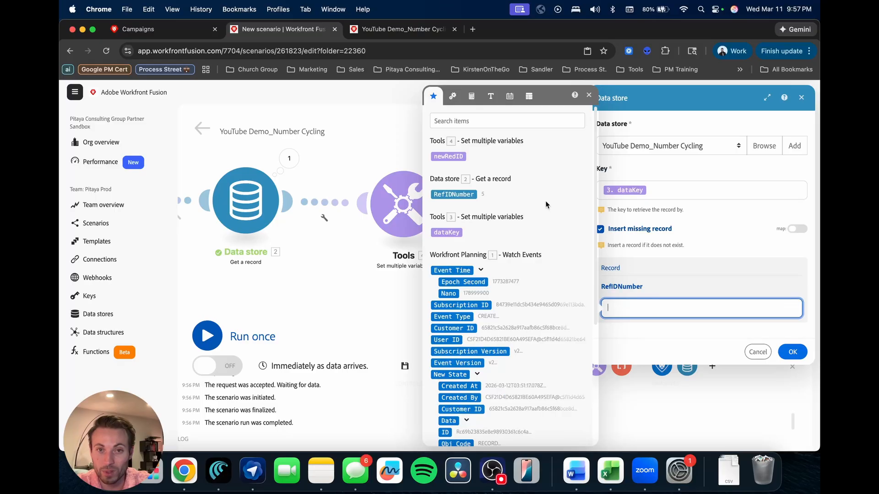
pyautogui.click(460, 157)
pyautogui.click(793, 352)
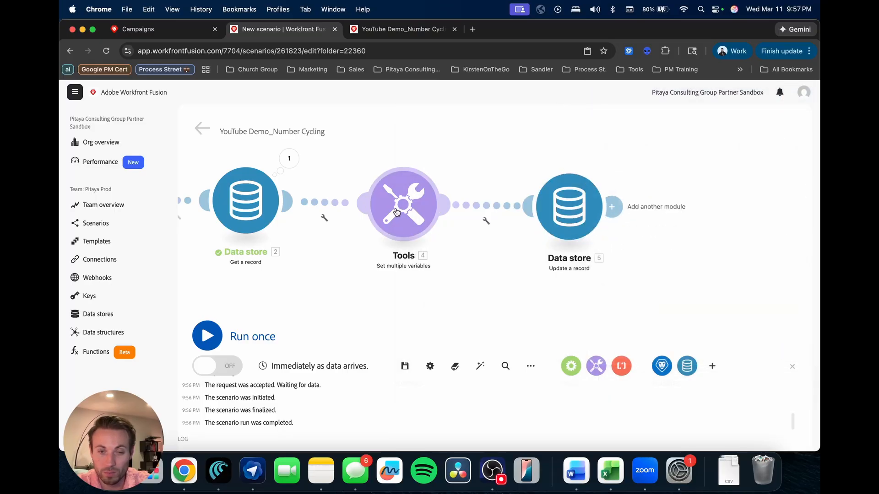
# - Correct the variable name newRedID to newRefID in the second Set multiple variables module
pyautogui.click(396, 211)
pyautogui.click(646, 148)
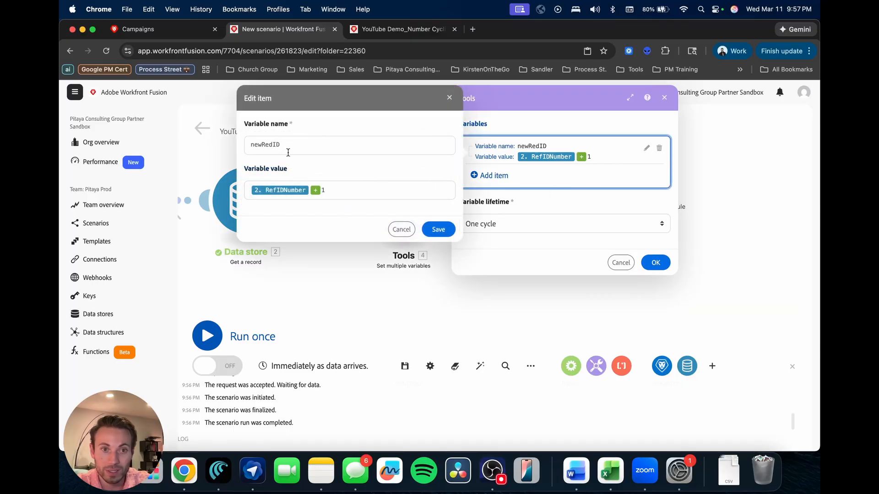
pyautogui.click(270, 147)
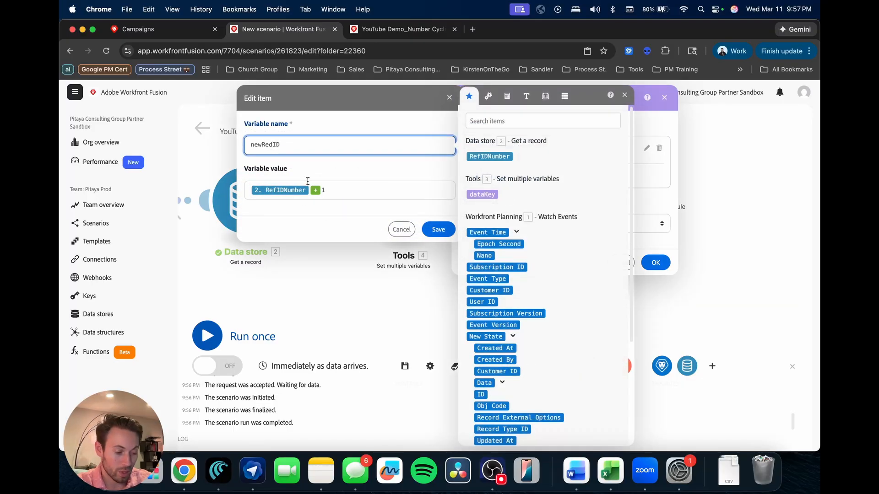
pyautogui.click(438, 229)
pyautogui.click(656, 262)
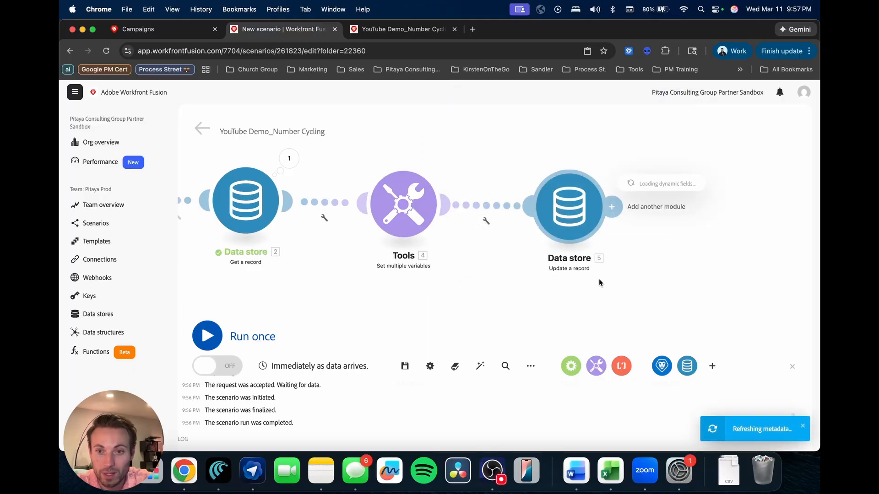
# - Map RefIDNumber in the Update a record module to the renamed newRefID variable
pyautogui.click(566, 201)
pyautogui.click(695, 313)
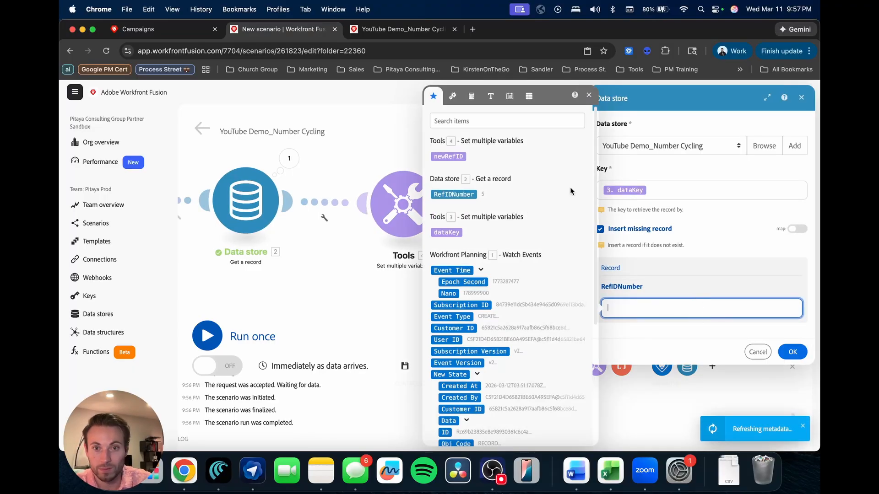
pyautogui.click(793, 352)
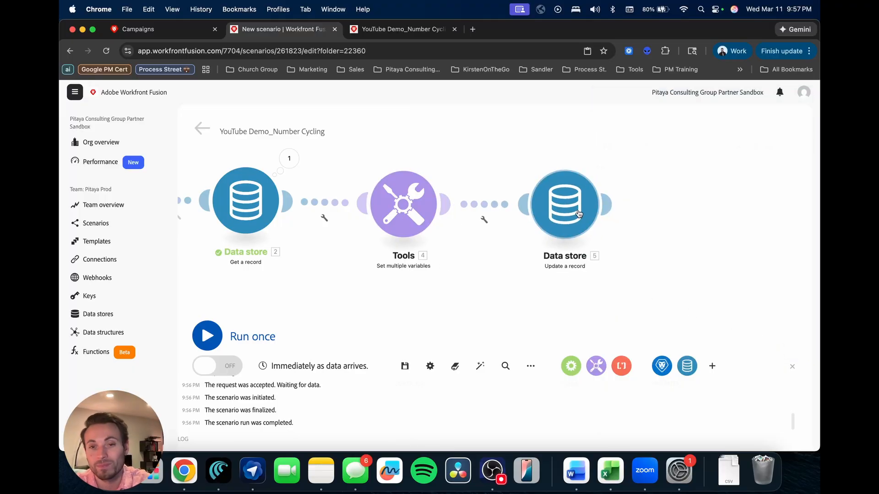
# - Review the scenario's module chain from the trigger to Update a record, and check the Ref IDs in the Campaigns table
pyautogui.scroll(-2, 596, 258)
pyautogui.scroll(-1, 597, 258)
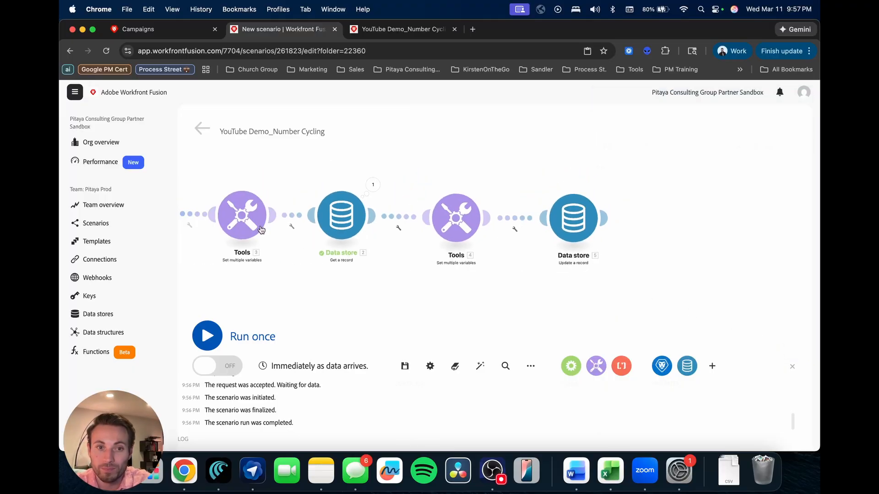
pyautogui.moveTo(550, 265); pyautogui.dragTo(643, 261)
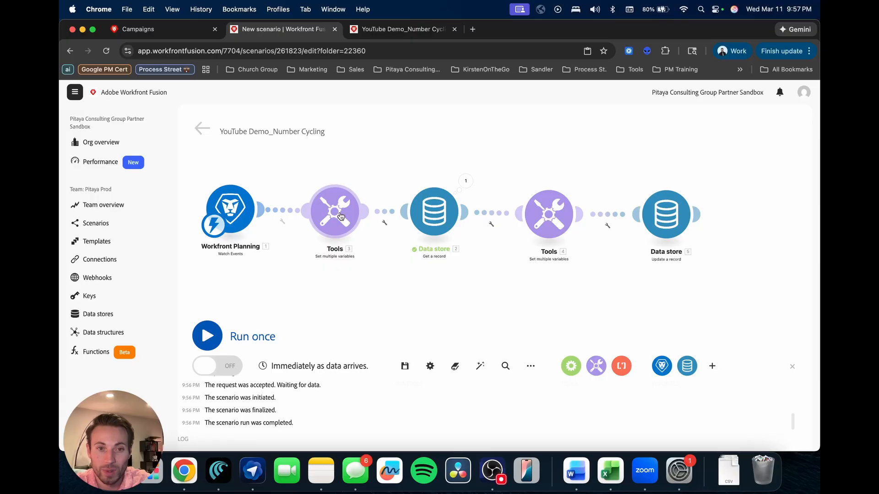
pyautogui.moveTo(450, 273); pyautogui.dragTo(381, 266)
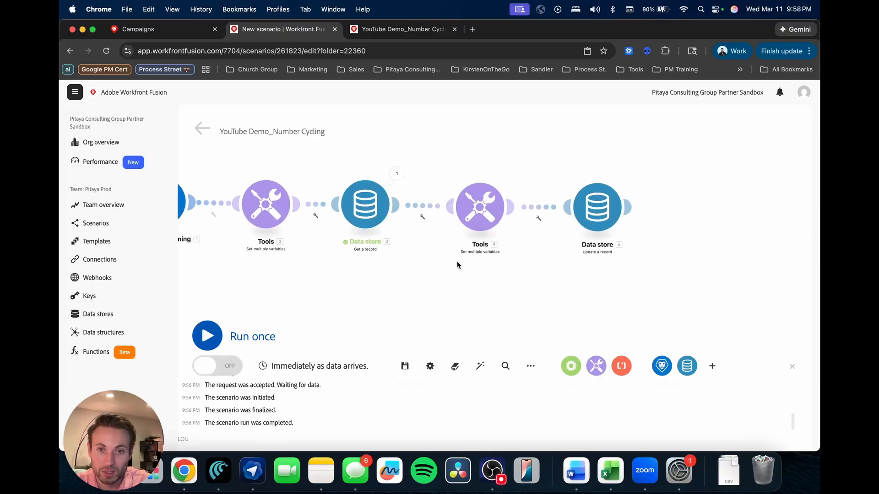
pyautogui.moveTo(457, 261); pyautogui.dragTo(387, 256)
pyautogui.moveTo(462, 270); pyautogui.dragTo(389, 269)
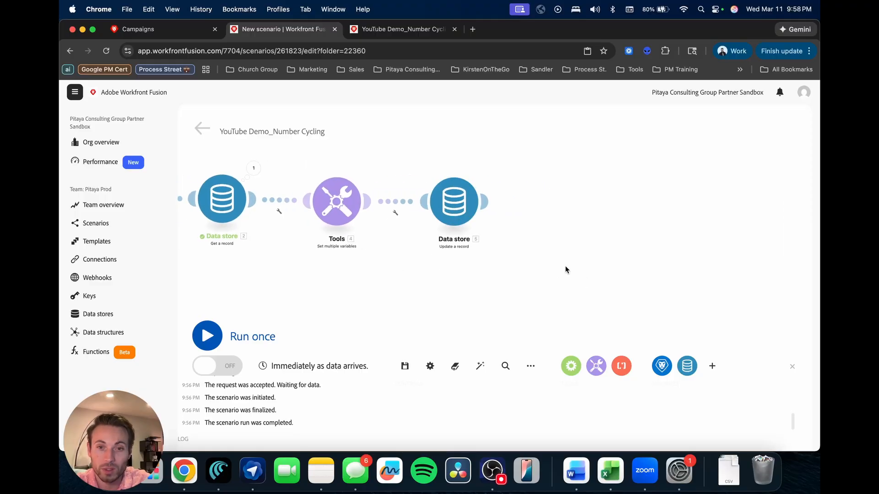
pyautogui.click(161, 31)
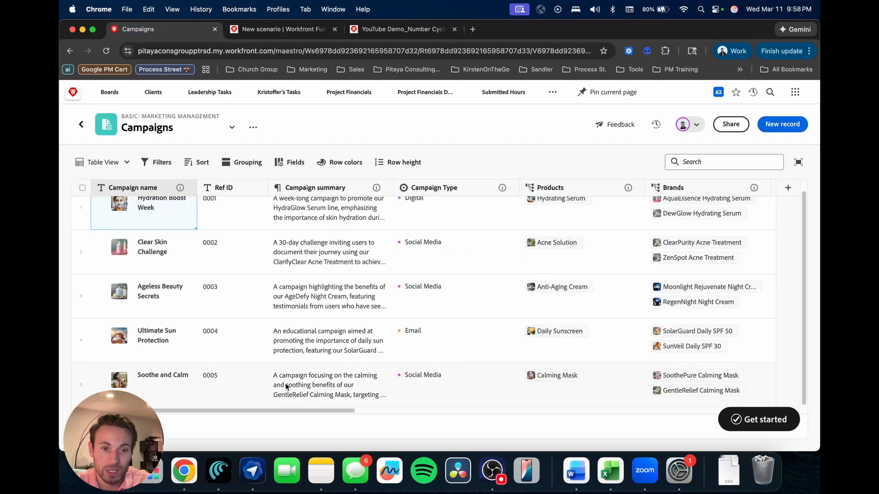
pyautogui.click(265, 30)
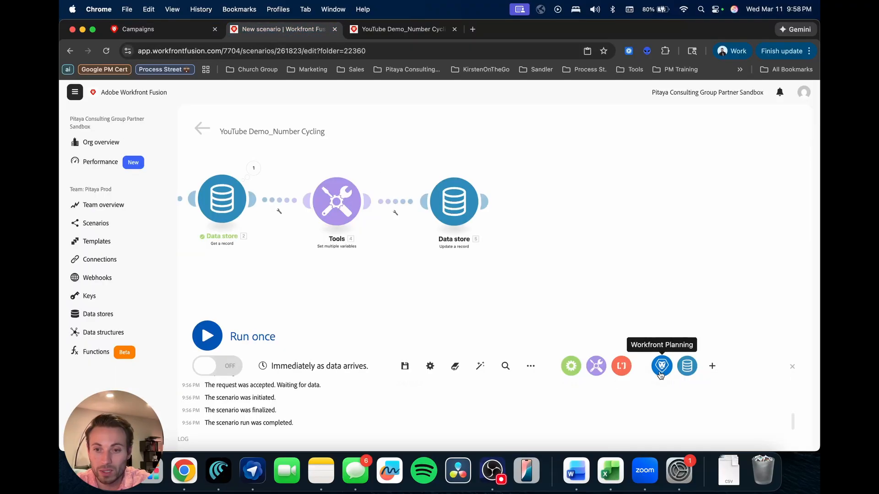
# - Add a Workfront Planning Update record module after the data store's Update a record module
pyautogui.click(660, 372)
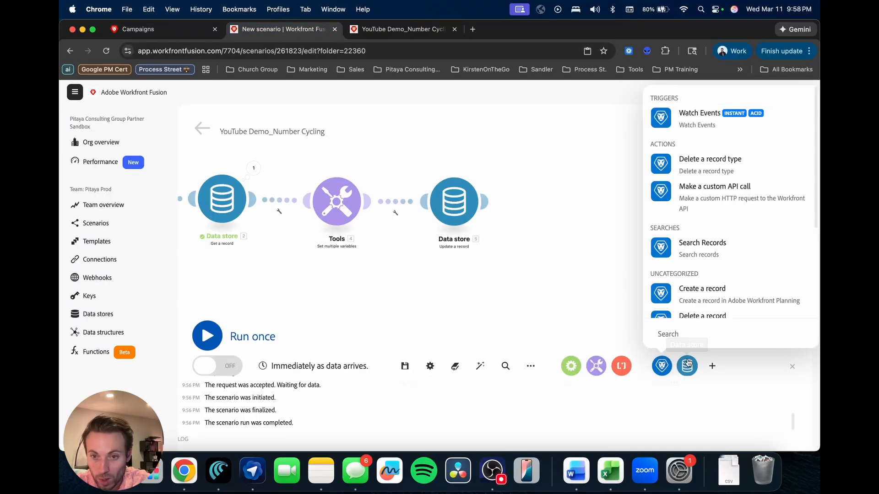
pyautogui.scroll(-5, 701, 183)
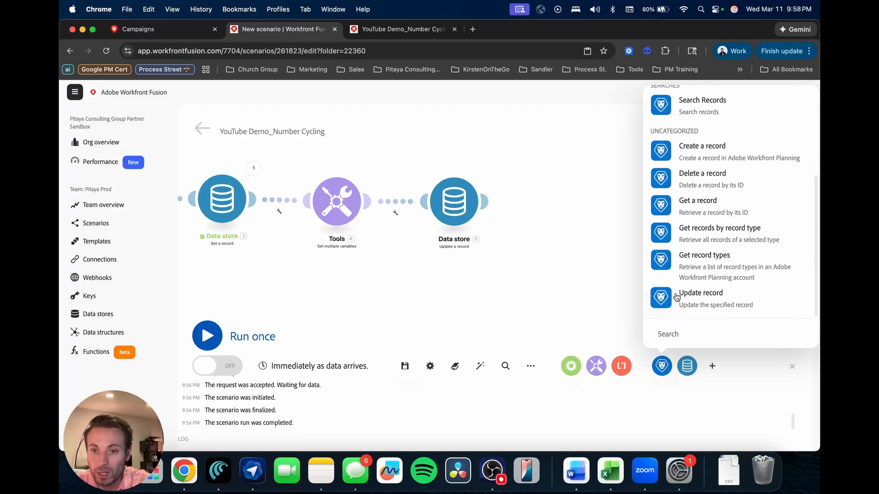
pyautogui.click(670, 299)
pyautogui.moveTo(667, 299); pyautogui.dragTo(568, 205)
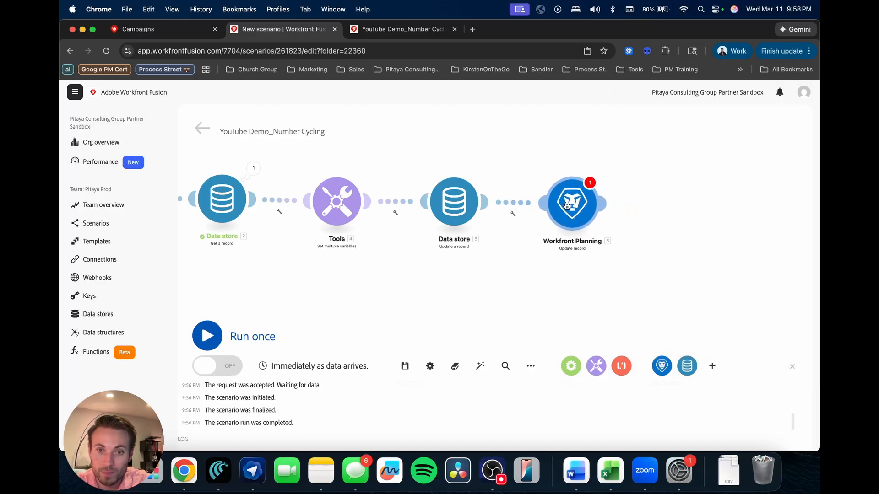
# - Set the Update record module's workspace to Basic: Marketing Management and its record type to Campaigns
pyautogui.click(577, 210)
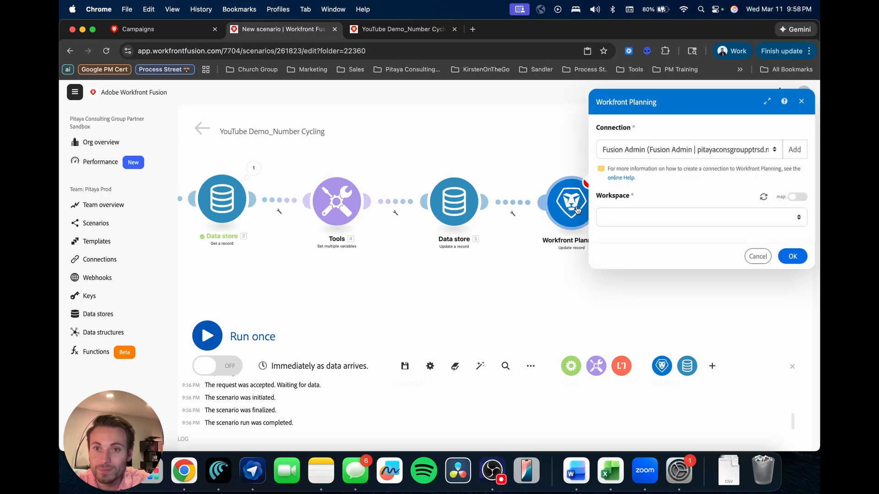
pyautogui.click(622, 220)
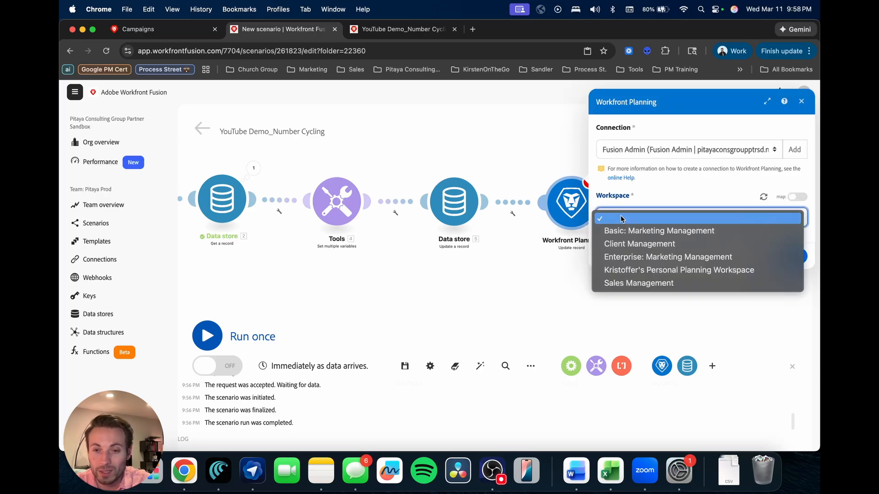
pyautogui.click(631, 231)
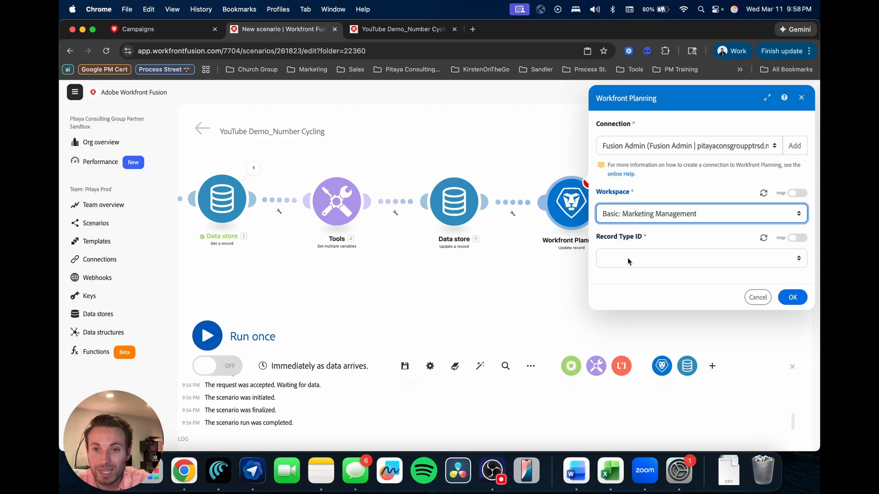
pyautogui.click(628, 259)
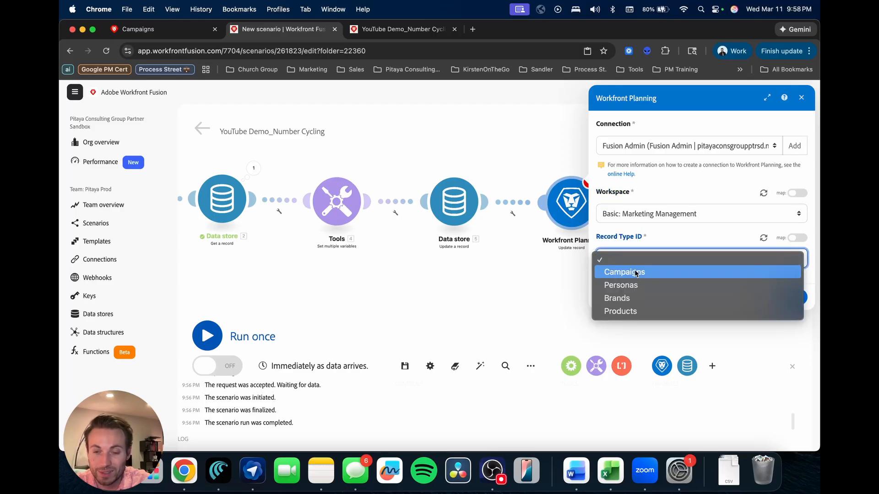
pyautogui.click(634, 271)
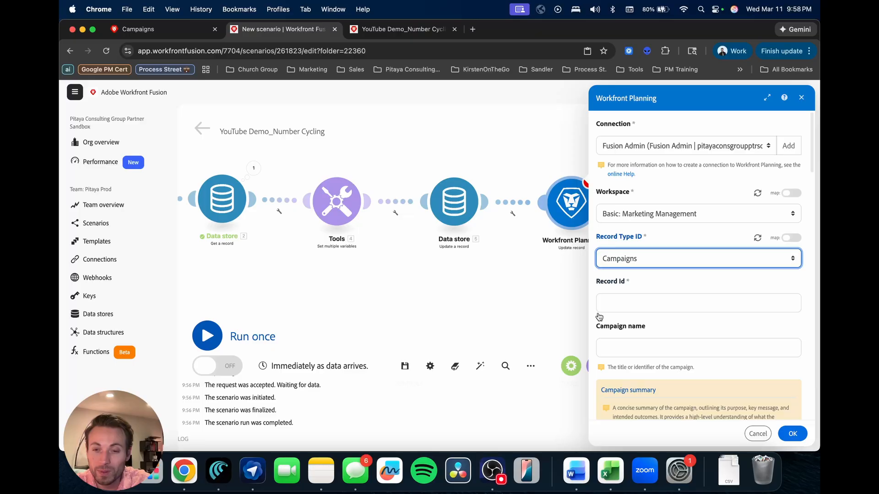
# - Map the Update record module's Record Id to the Watch Events New State ID
pyautogui.click(633, 306)
pyautogui.scroll(-3, 539, 323)
pyautogui.scroll(-3, 539, 323)
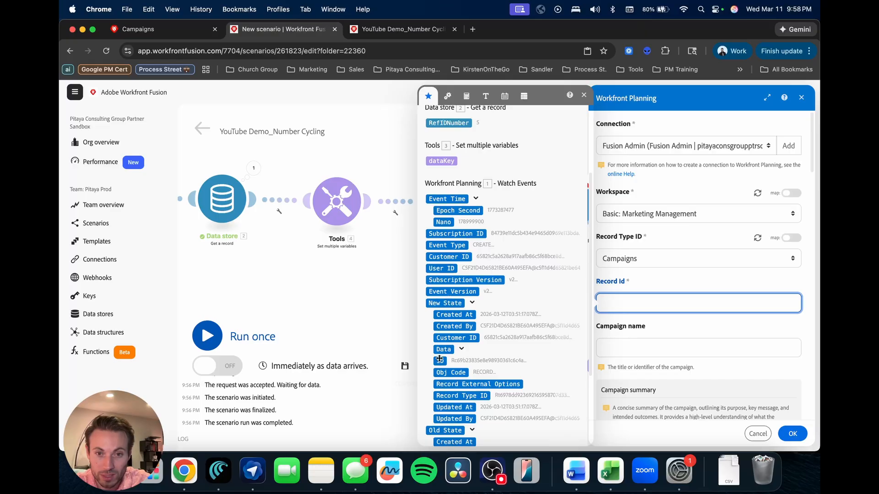
pyautogui.click(441, 361)
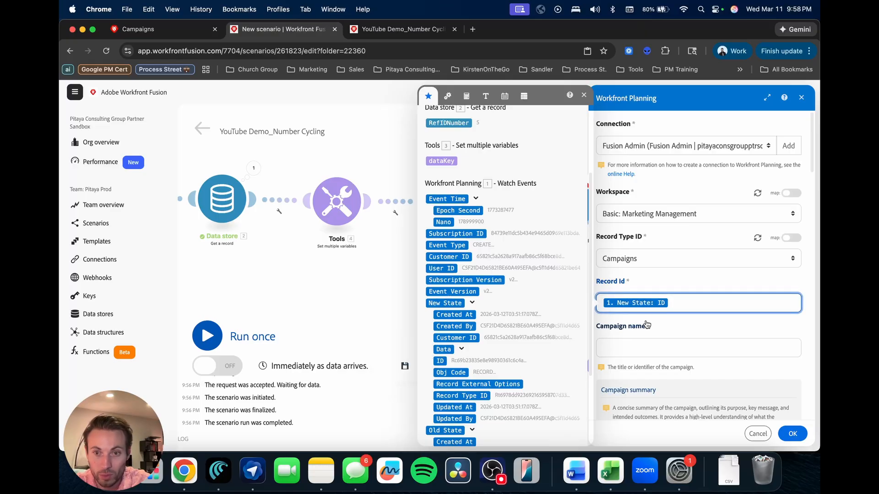
# - Map the Update record module's Ref ID to the newRefID variable from Set multiple variables, and save the scenario
pyautogui.scroll(-1, 651, 328)
pyautogui.scroll(-3, 651, 327)
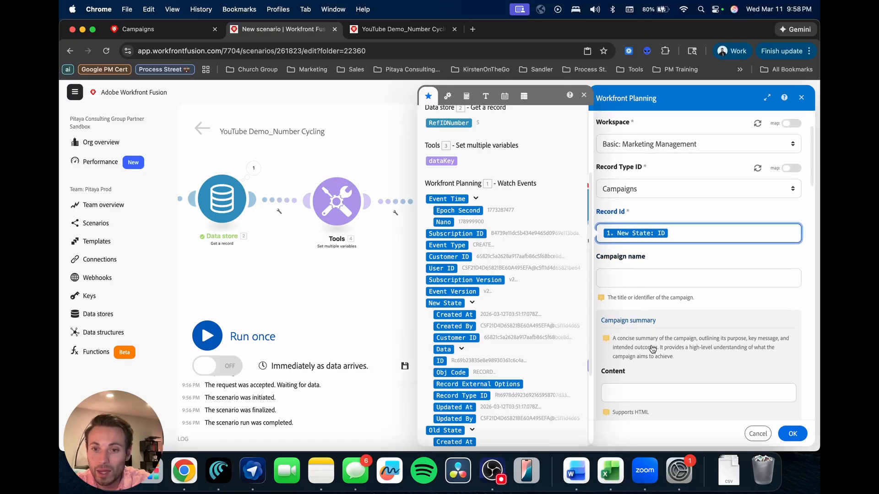
pyautogui.scroll(-2, 653, 370)
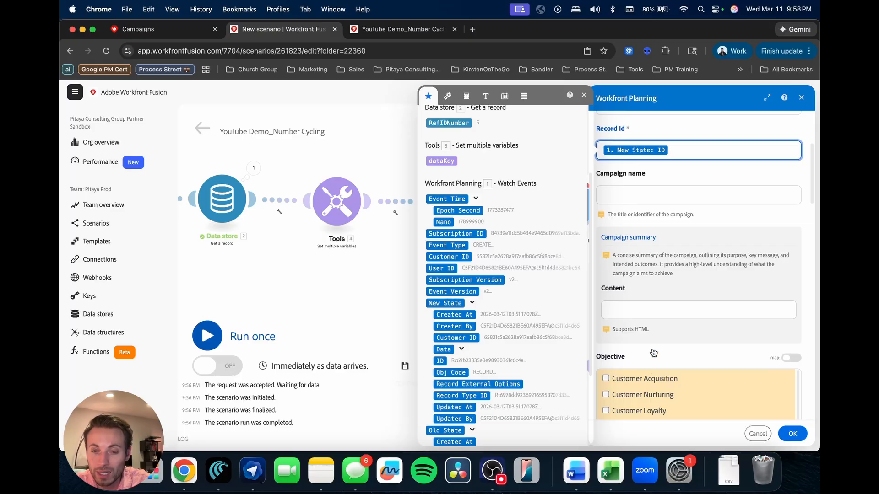
pyautogui.click(703, 229)
pyautogui.scroll(4, 615, 298)
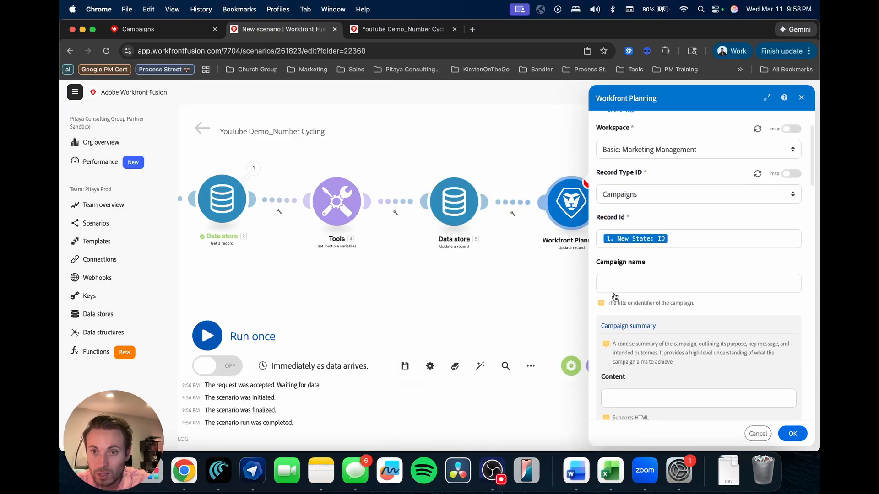
pyautogui.click(123, 28)
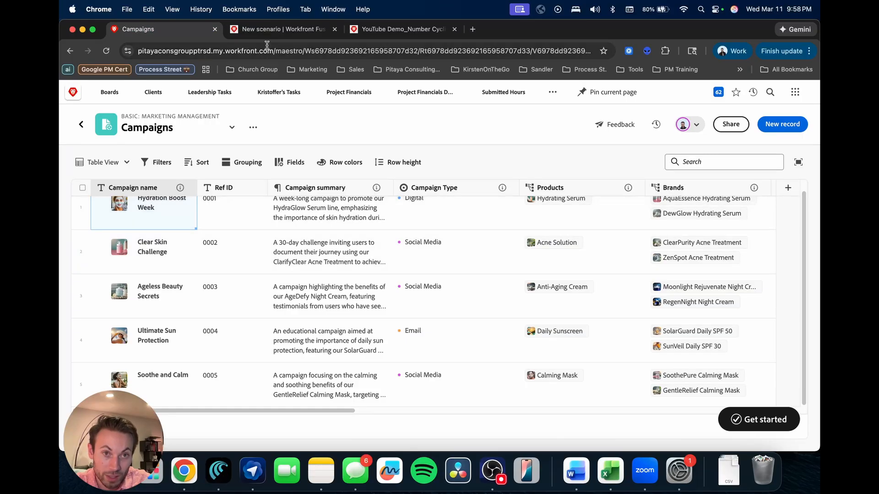
pyautogui.click(274, 28)
pyautogui.scroll(-10, 648, 304)
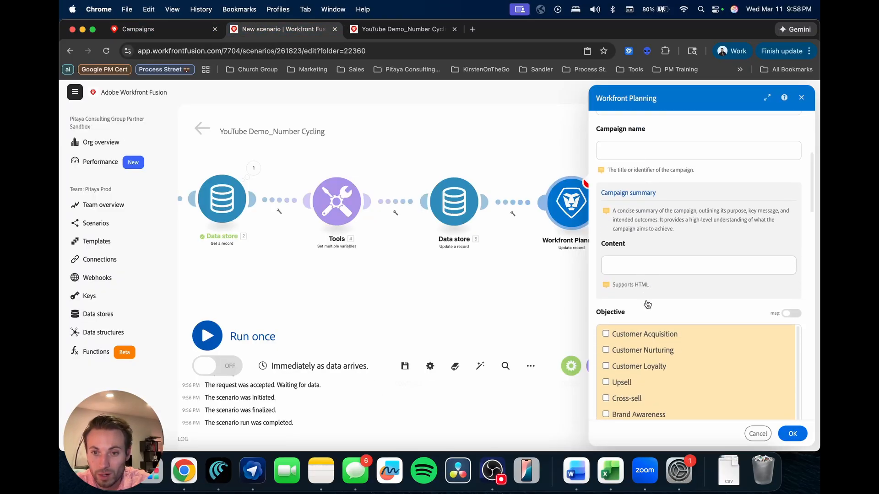
pyautogui.scroll(-10, 638, 322)
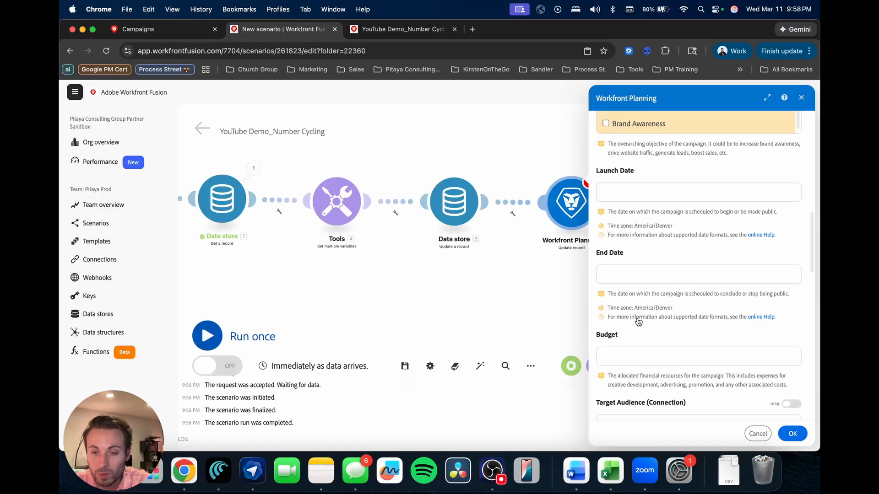
pyautogui.scroll(-10, 639, 322)
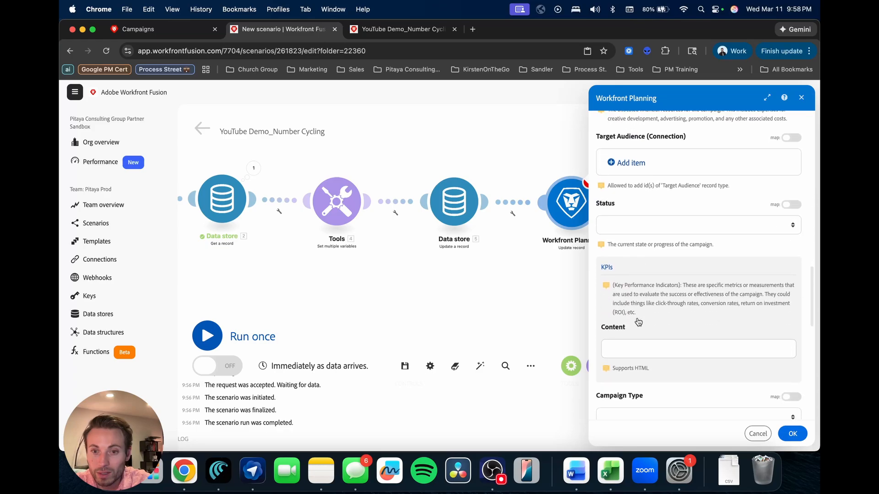
pyautogui.scroll(-5, 639, 321)
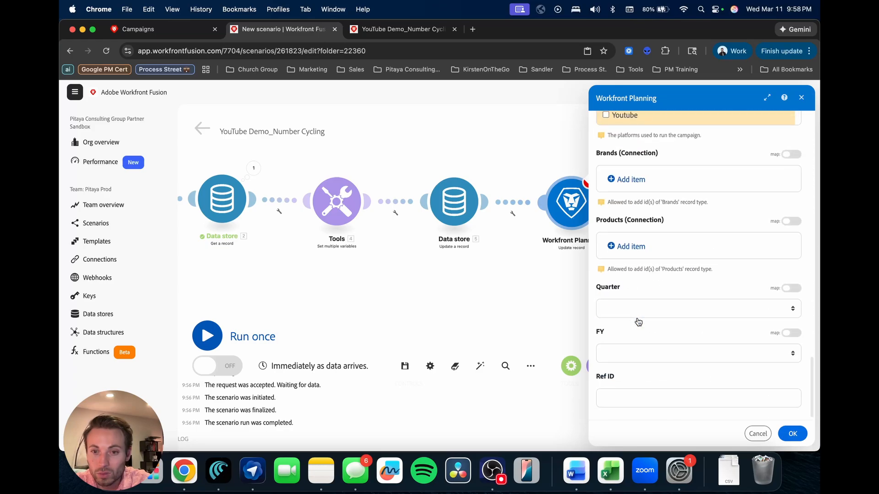
pyautogui.click(631, 394)
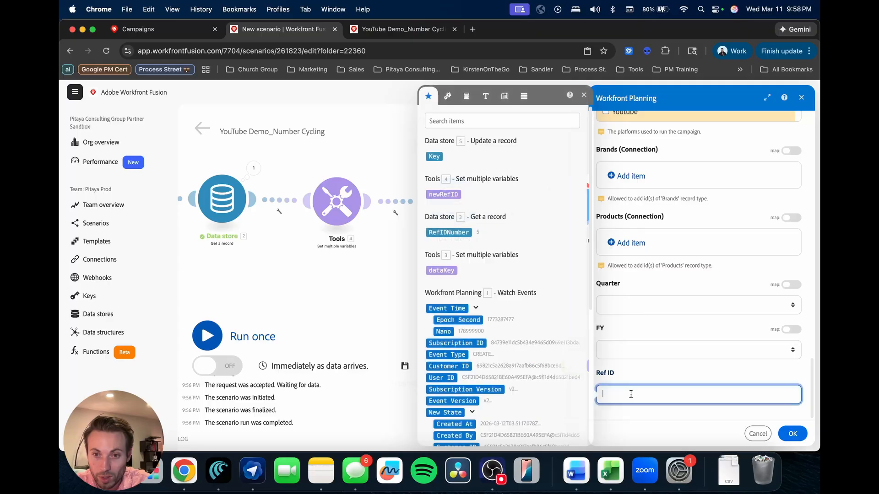
pyautogui.click(443, 194)
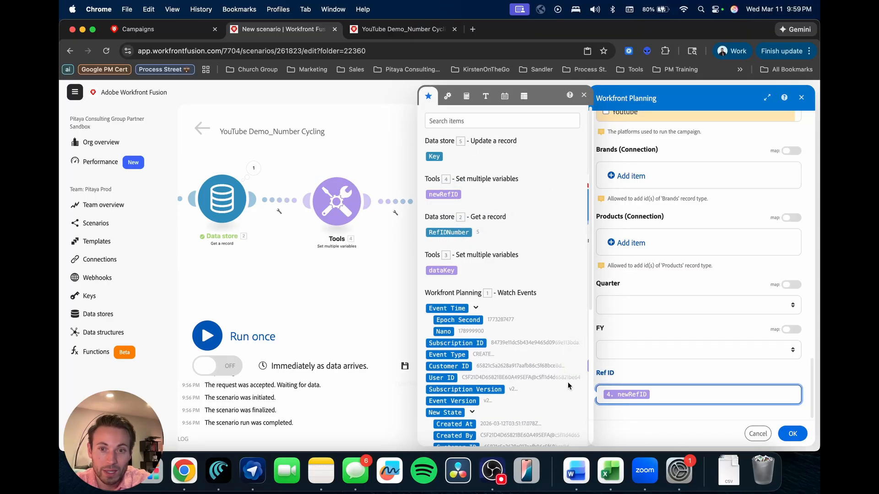
pyautogui.click(792, 435)
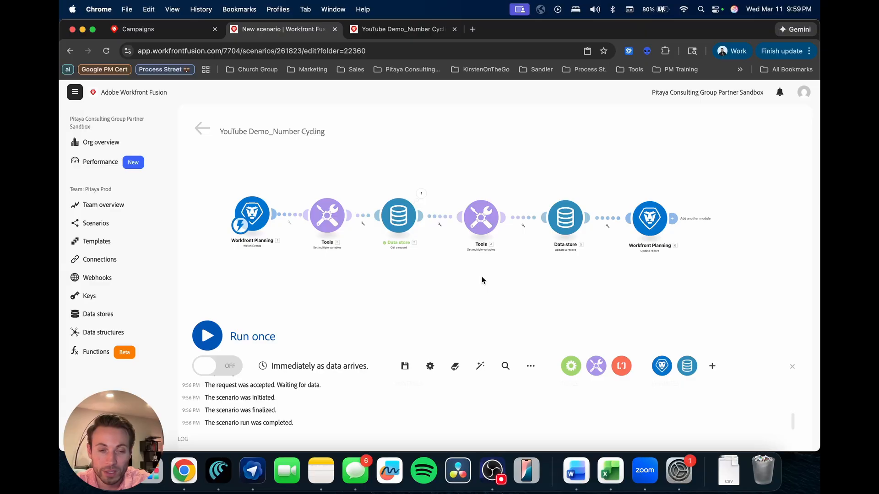
pyautogui.click(404, 366)
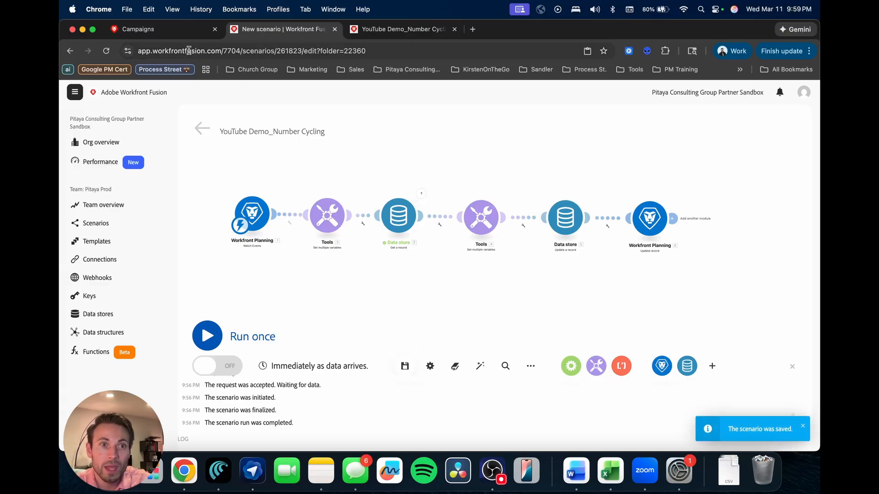
# - Run the scenario once and add a new campaign named TEST to the Campaigns table
pyautogui.click(202, 342)
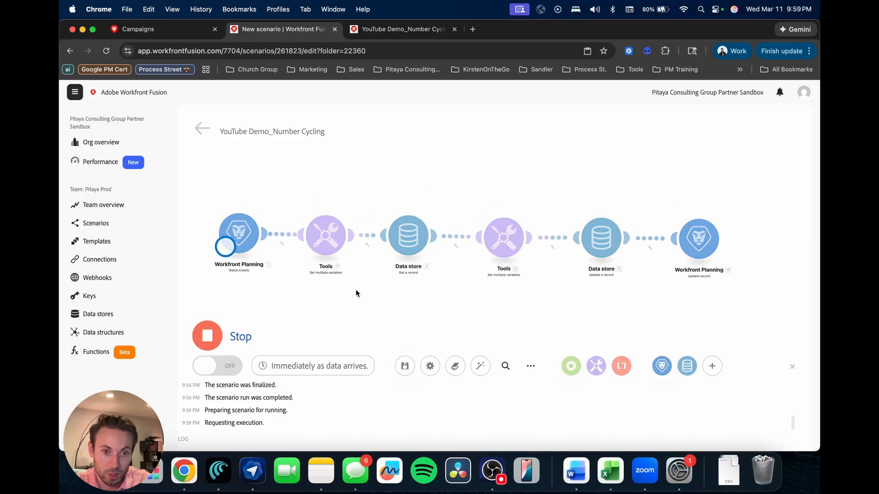
pyautogui.click(138, 38)
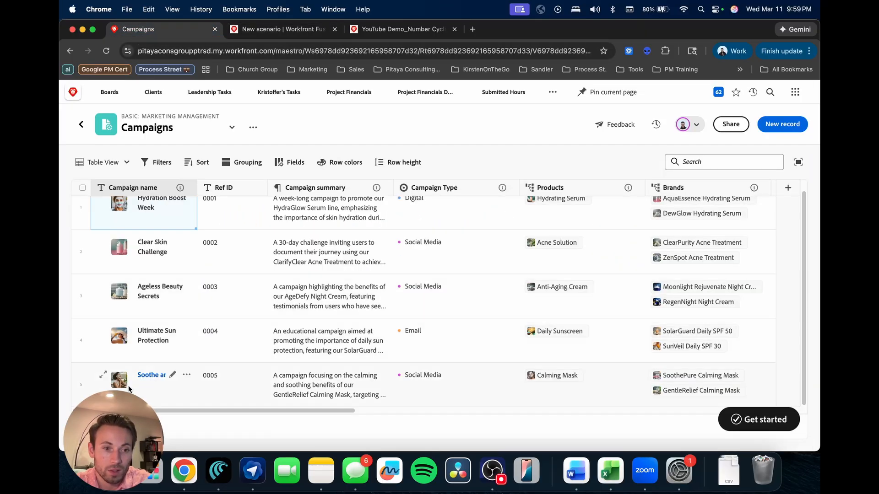
pyautogui.click(177, 411)
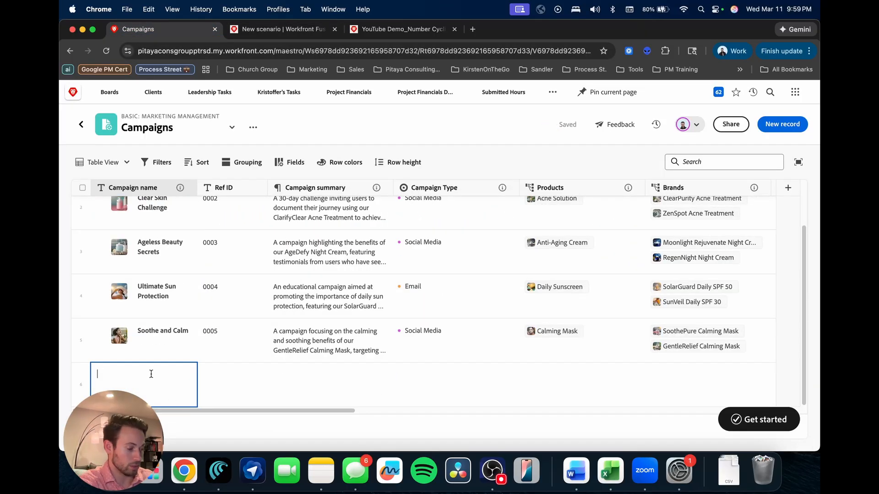
pyautogui.write('TEST')
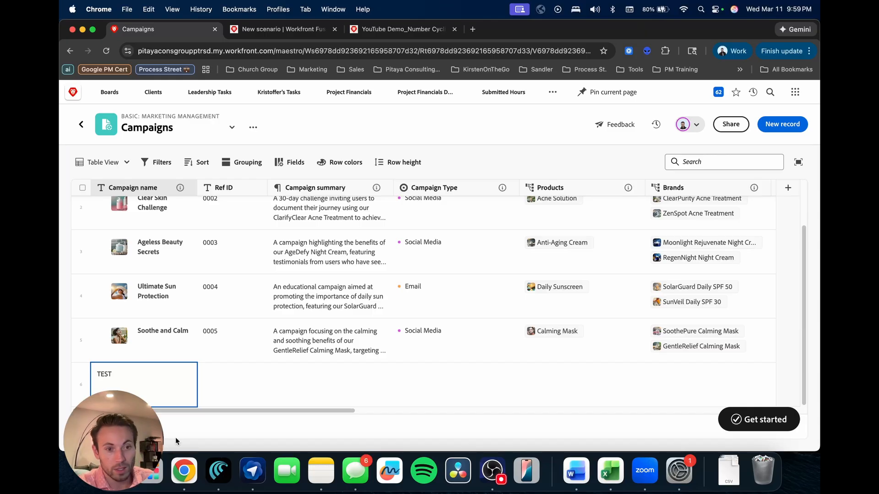
pyautogui.press('Return')
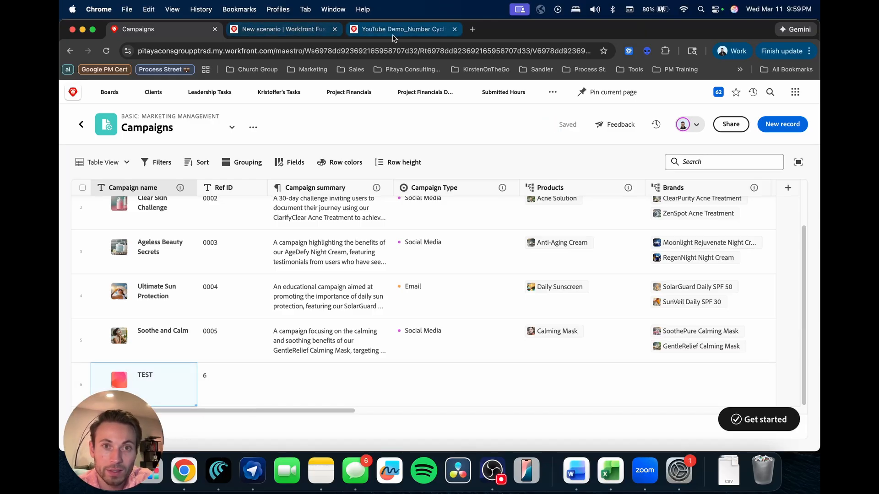
# - Check the module results of the scenario run and compare the TEST campaign's Ref ID with the existing ones
pyautogui.click(282, 29)
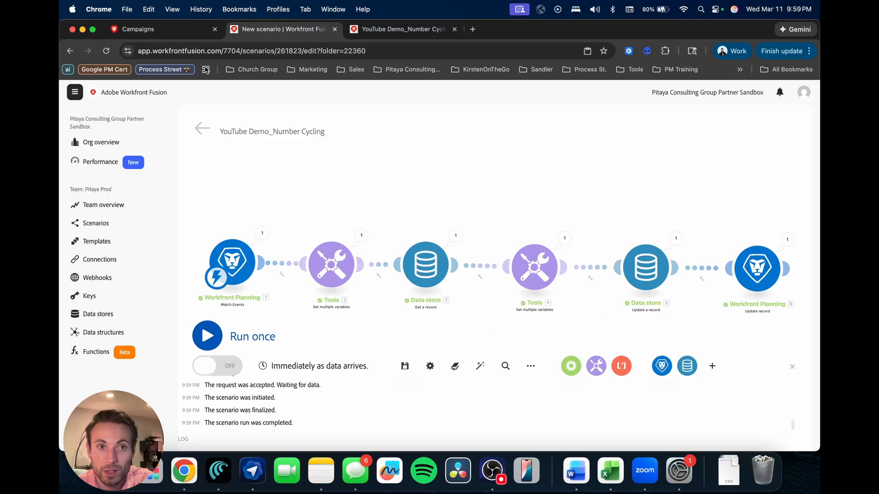
pyautogui.click(161, 30)
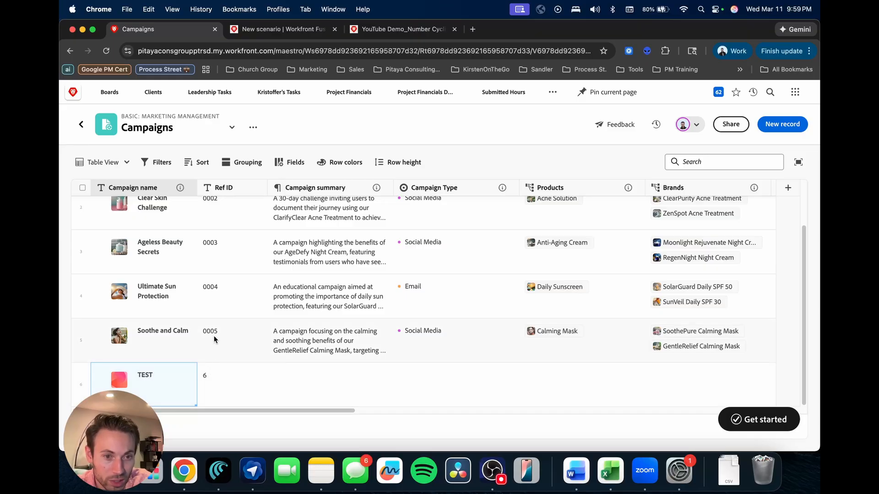
pyautogui.click(284, 29)
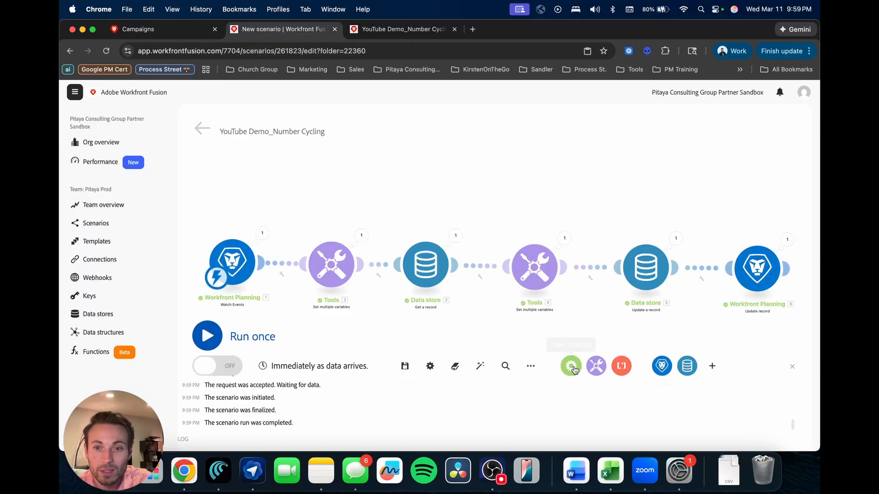
# - Prefix the newRefID mapping in the Workfront Planning Update record module's Ref ID with 000, and save the scenario
pyautogui.click(521, 285)
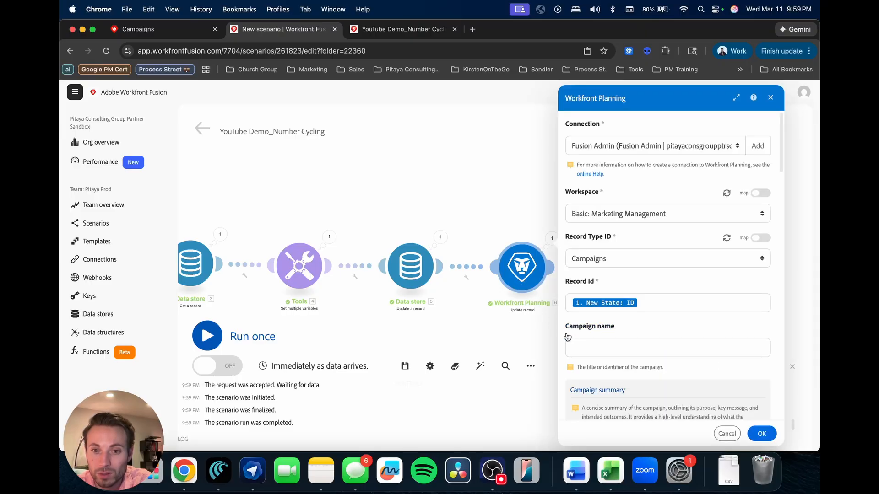
pyautogui.scroll(-15, 564, 349)
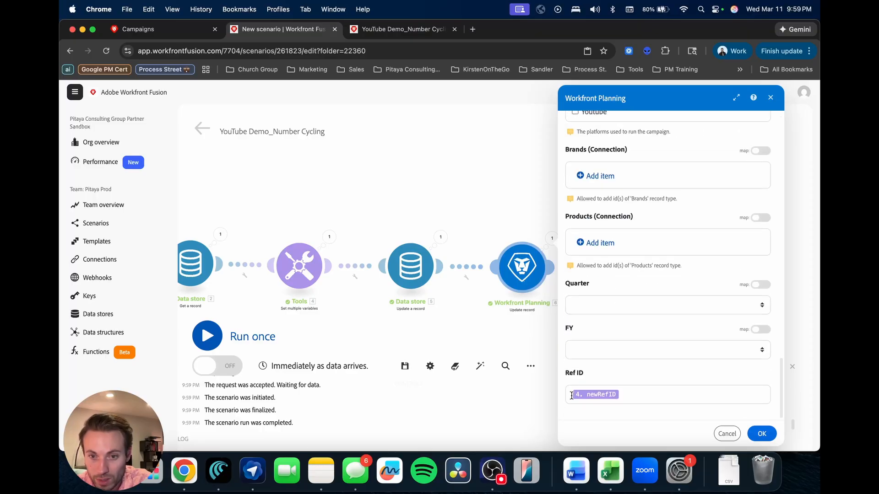
pyautogui.click(571, 396)
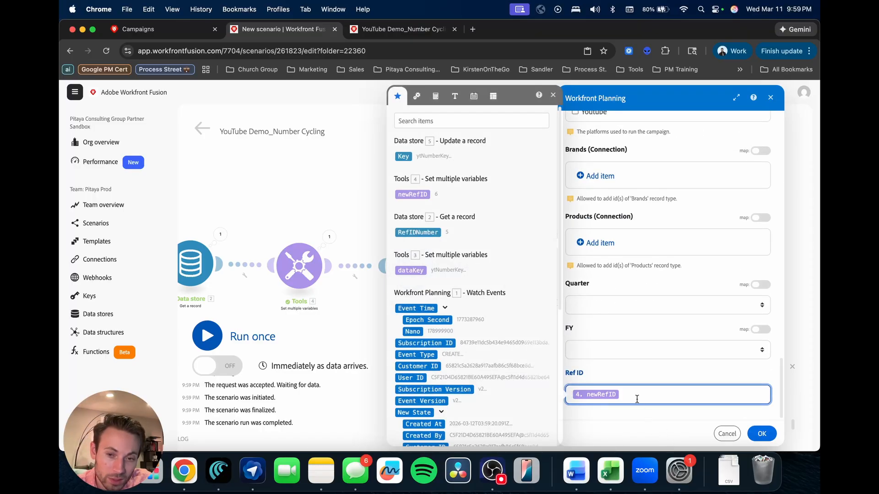
pyautogui.moveTo(635, 398); pyautogui.dragTo(592, 401)
pyautogui.write('000')
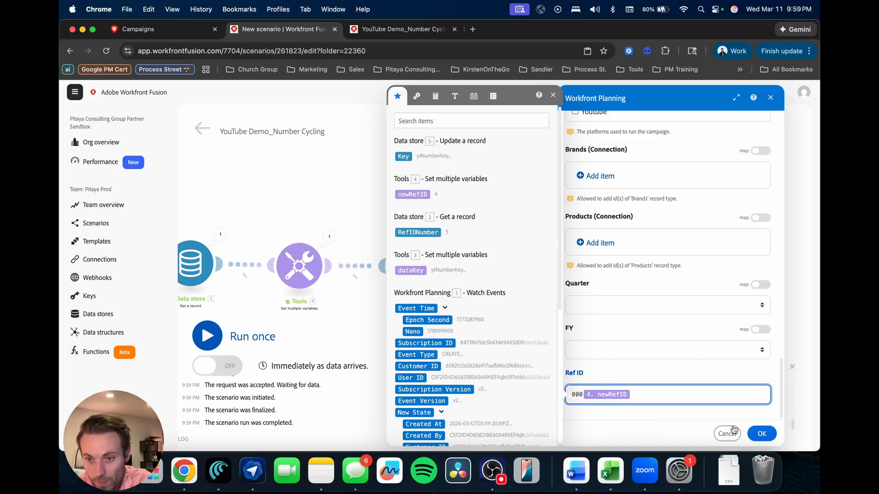
pyautogui.click(762, 434)
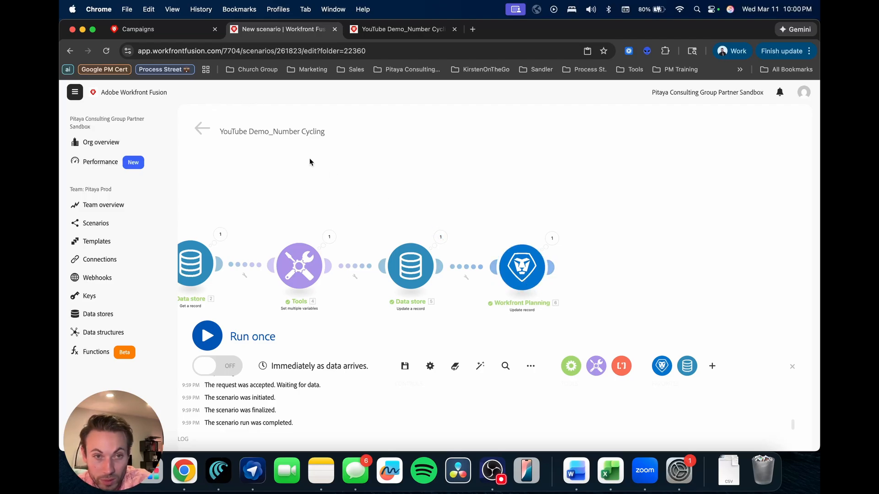
pyautogui.click(159, 33)
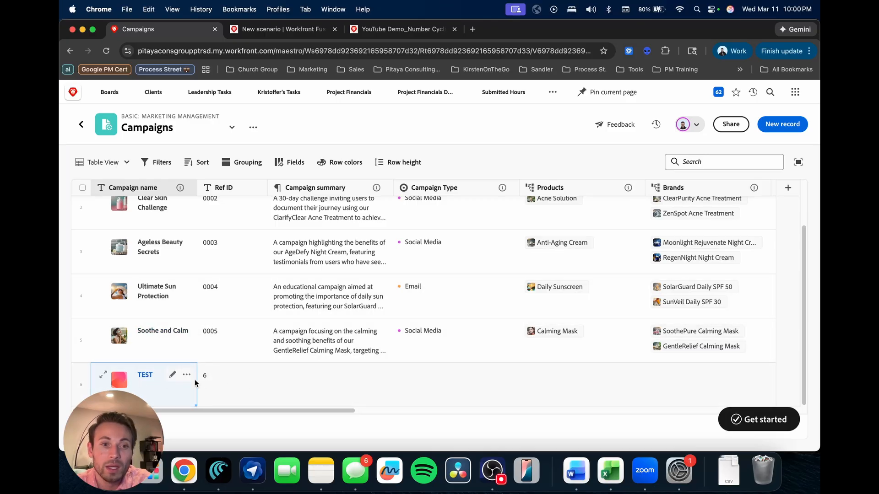
pyautogui.click(284, 28)
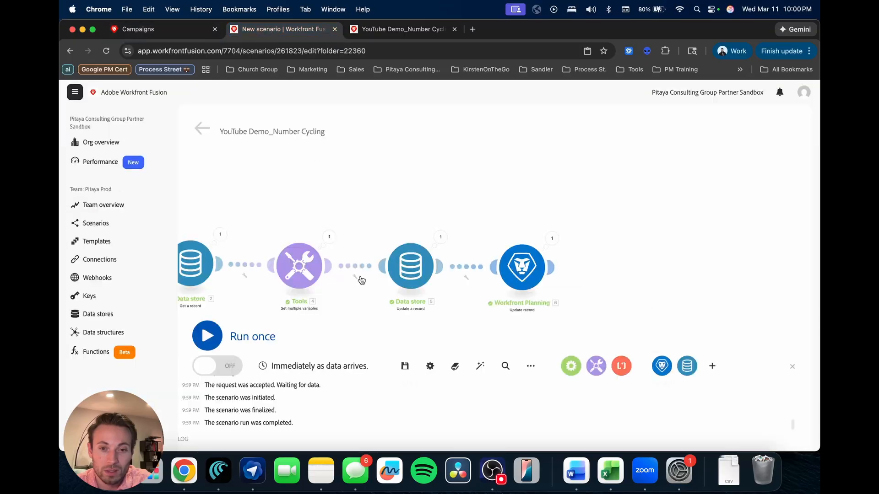
pyautogui.click(406, 367)
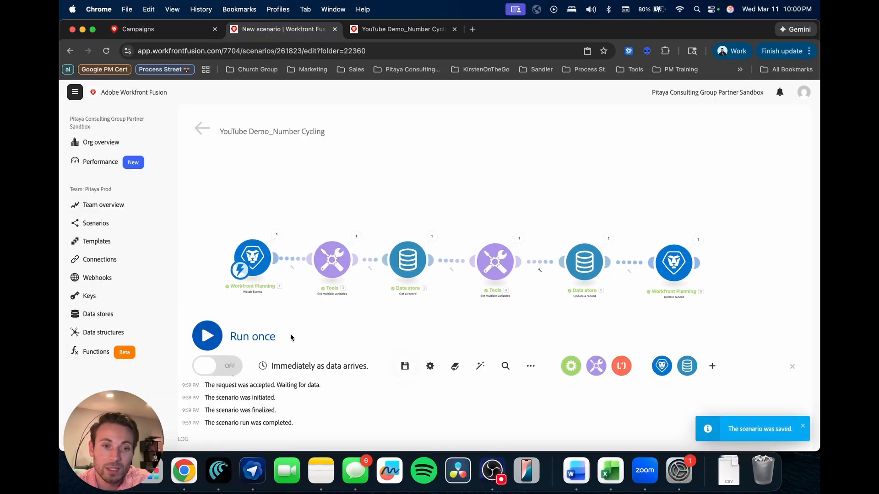
# - Run the scenario once more and add a new campaign named test 2 below TEST in the Campaigns table
pyautogui.click(207, 336)
pyautogui.click(150, 34)
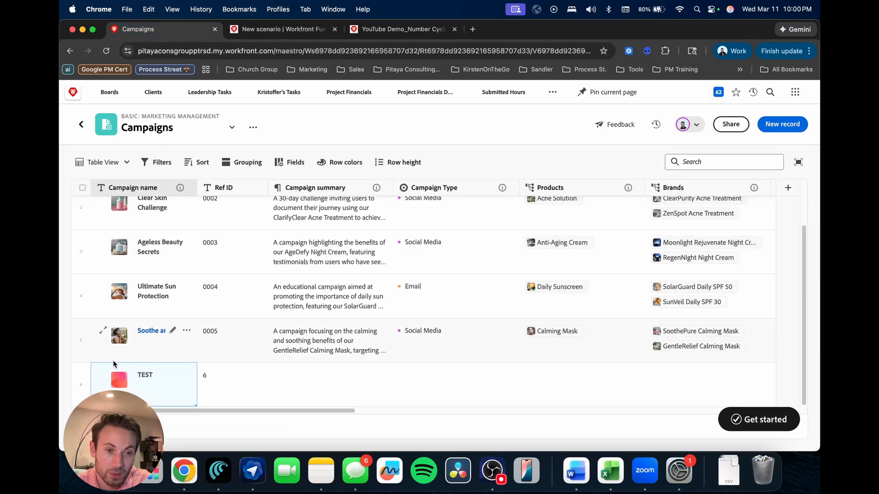
pyautogui.click(105, 427)
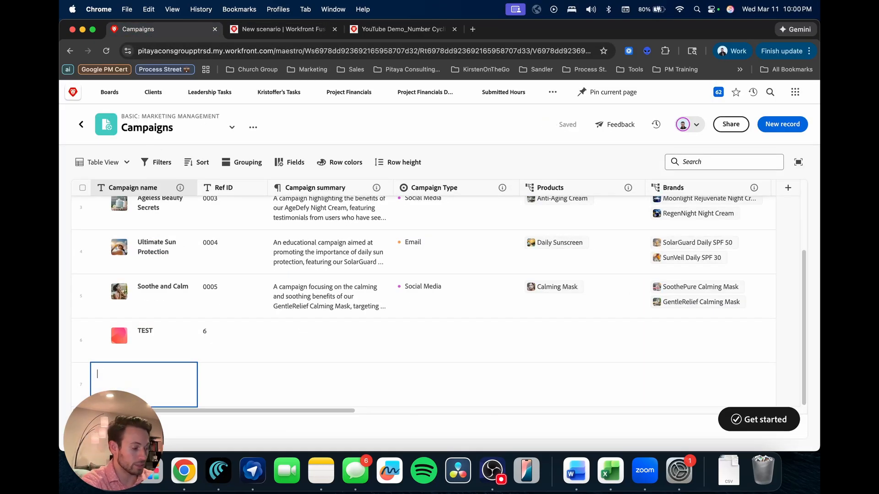
pyautogui.write('test 2')
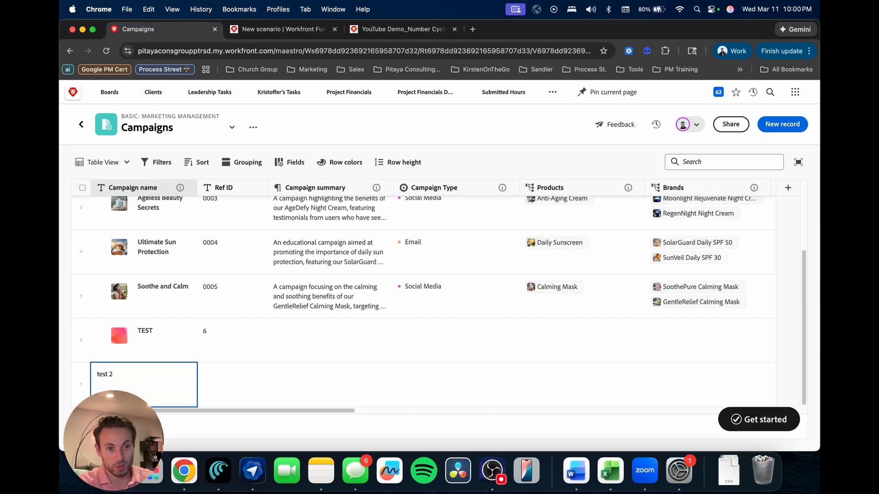
pyautogui.press('Return')
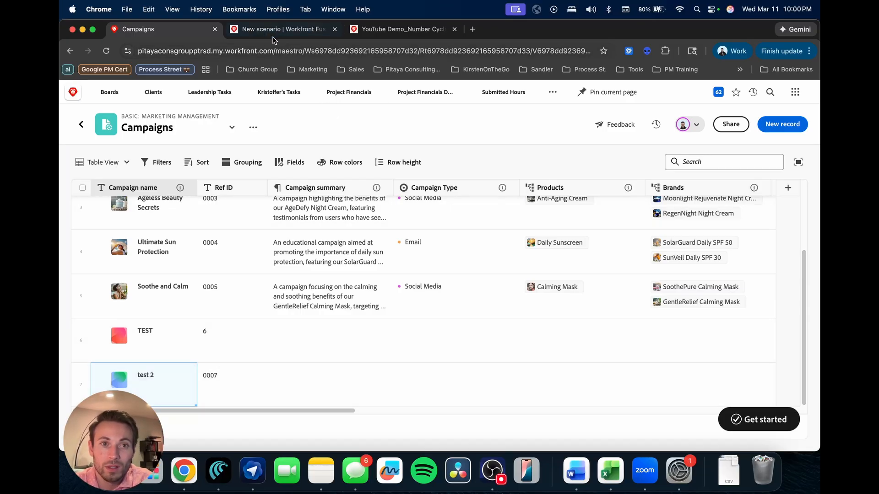
# - Review the scenario's module chain and execution log for the test 2 run
pyautogui.click(289, 30)
pyautogui.scroll(-1, 380, 334)
pyautogui.moveTo(443, 329); pyautogui.dragTo(428, 282)
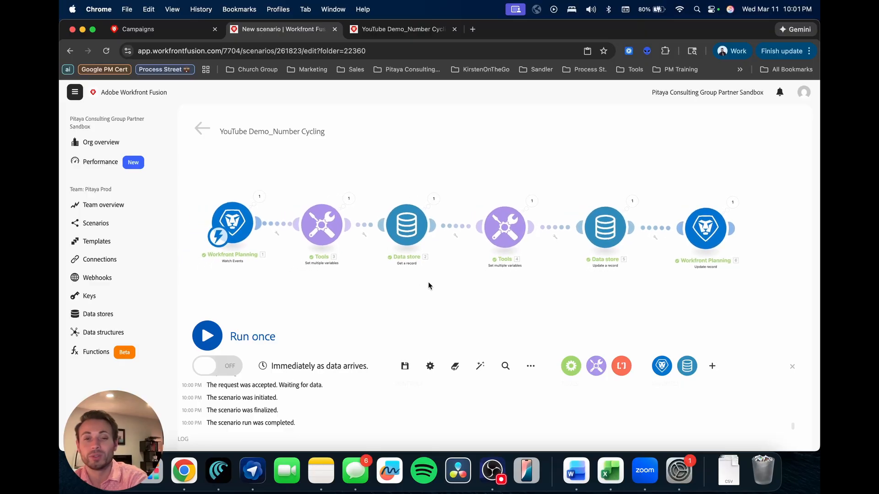